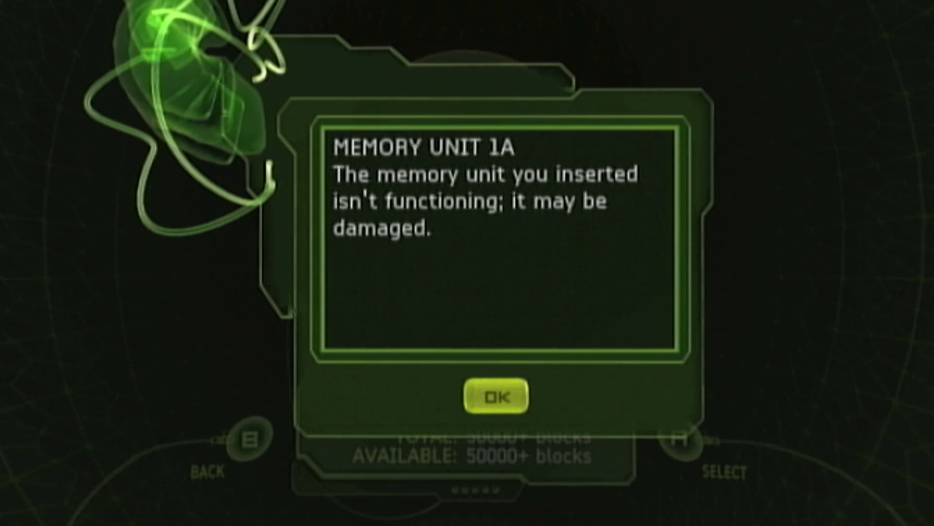
Dismiss the damaged memory unit warning, then move the PC's drive I: format prompt aside
key("Return")
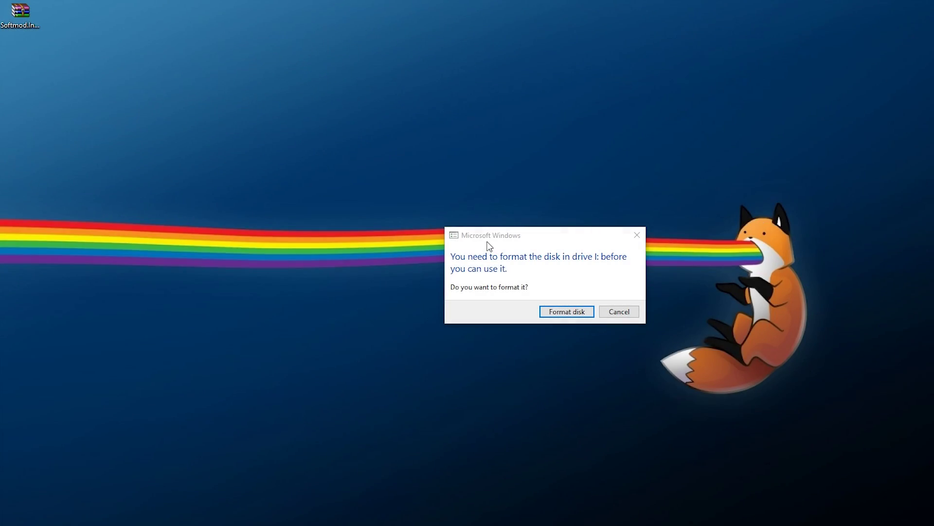
left_click_drag(487, 242, 502, 232)
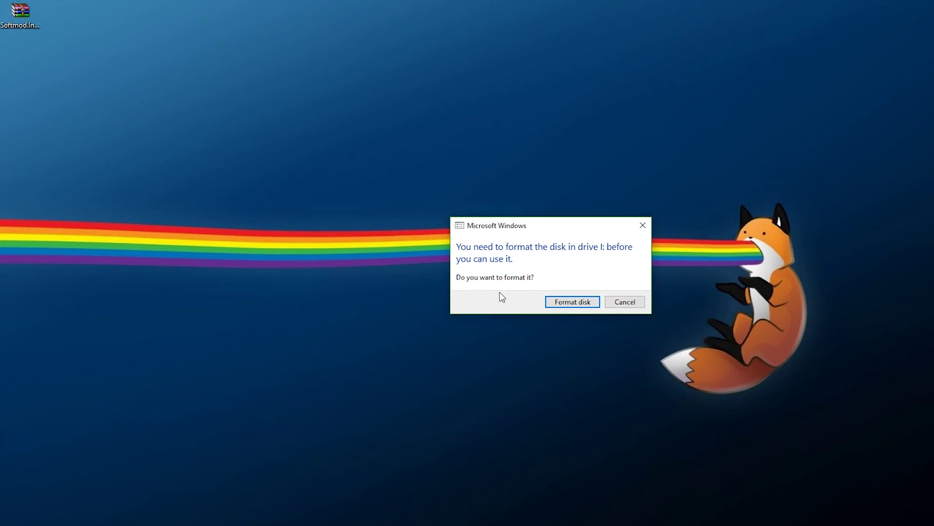
Decline formatting drive I:, extract the Softmod installer archive on the desktop, and open its folder
left_click(626, 302)
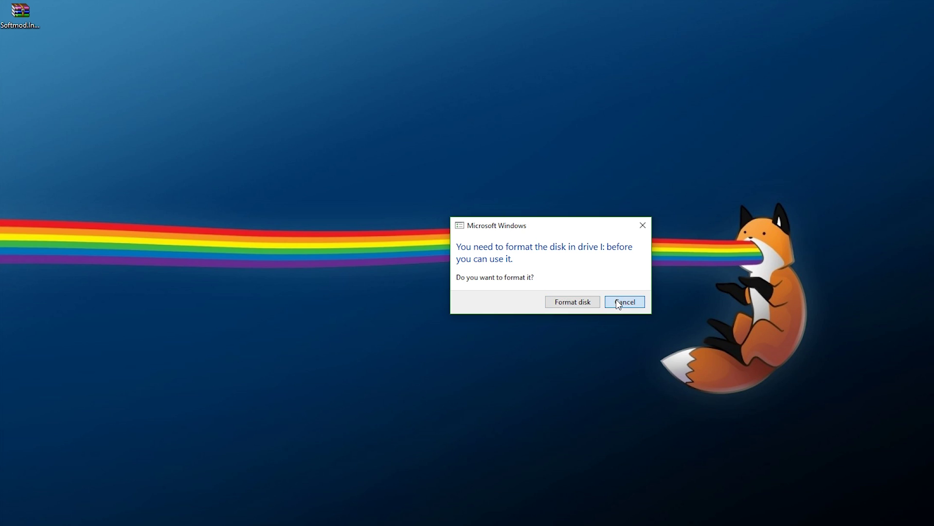
left_click(33, 36)
right_click(33, 36)
left_click(68, 82)
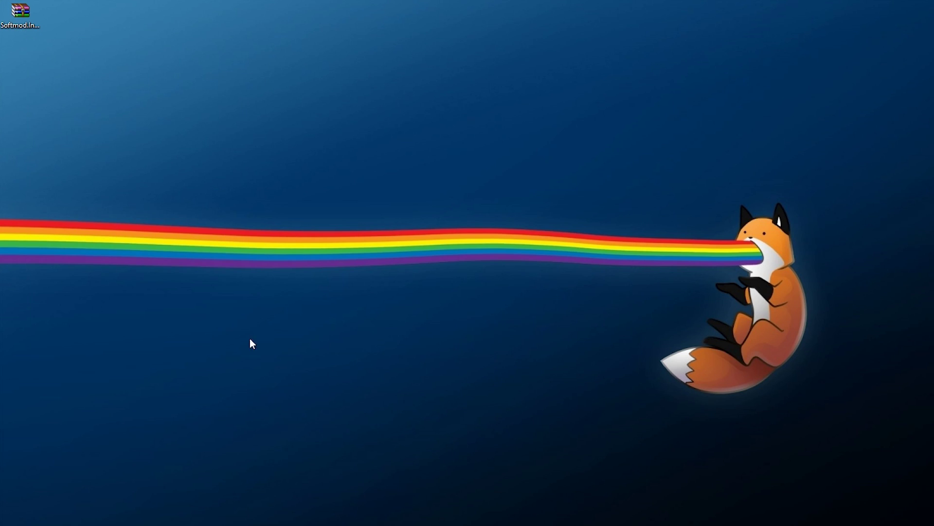
double_click(20, 12)
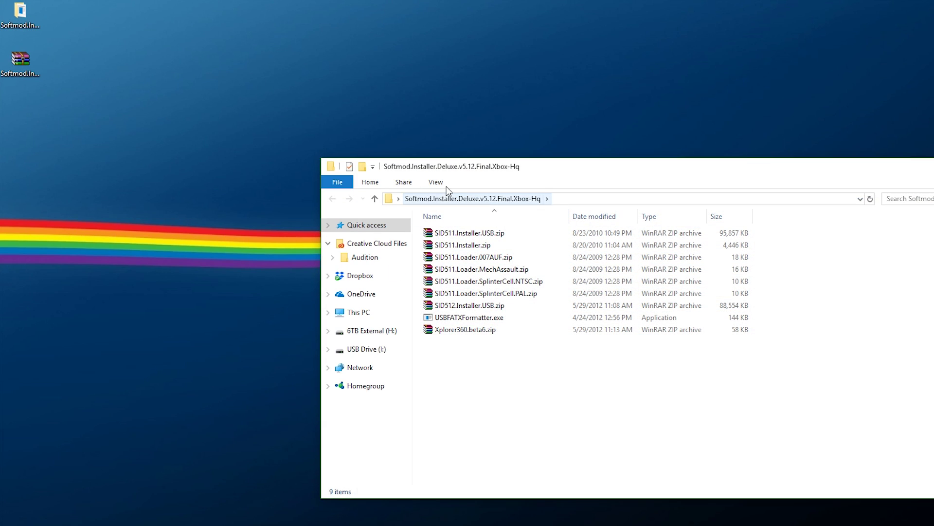
left_click_drag(458, 170, 436, 178)
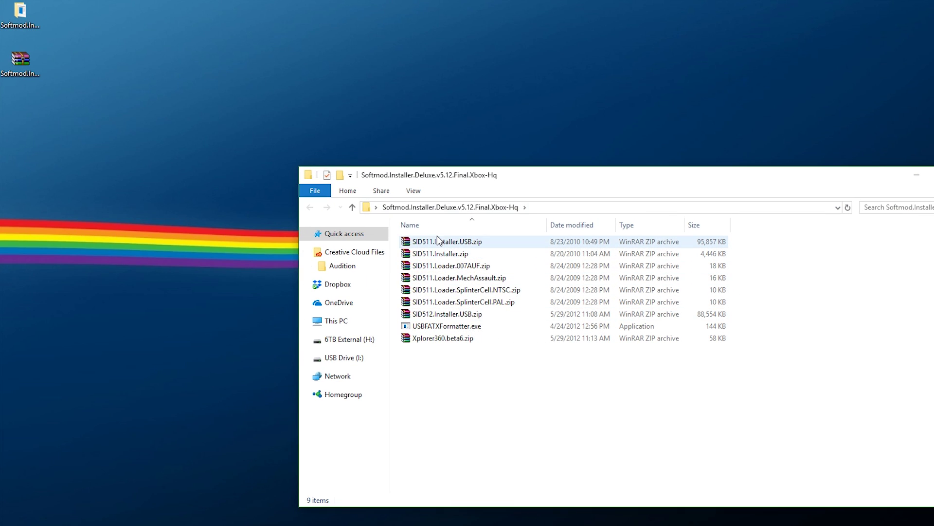
Extract SID511.Loader.SplinterCell.NTSC.zip inside the Softmod installer folder
left_click(447, 316)
left_click(435, 341)
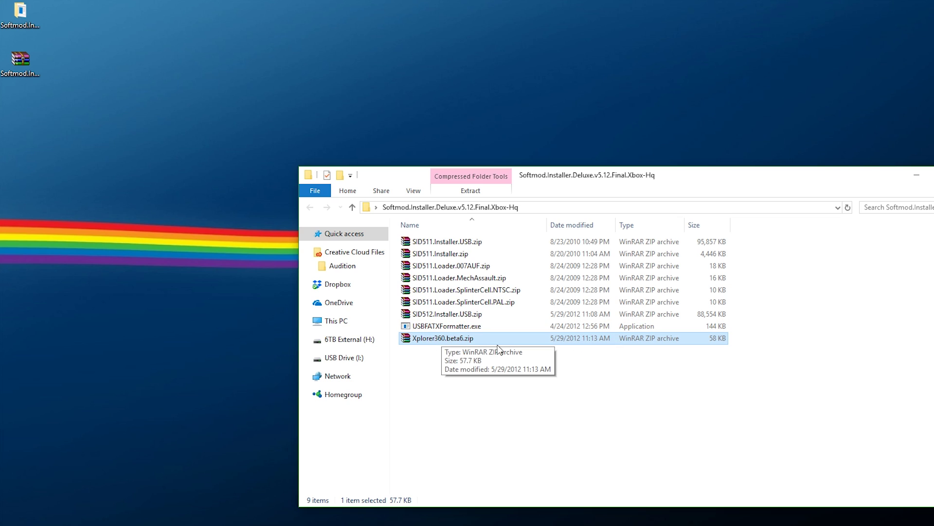
left_click(445, 314)
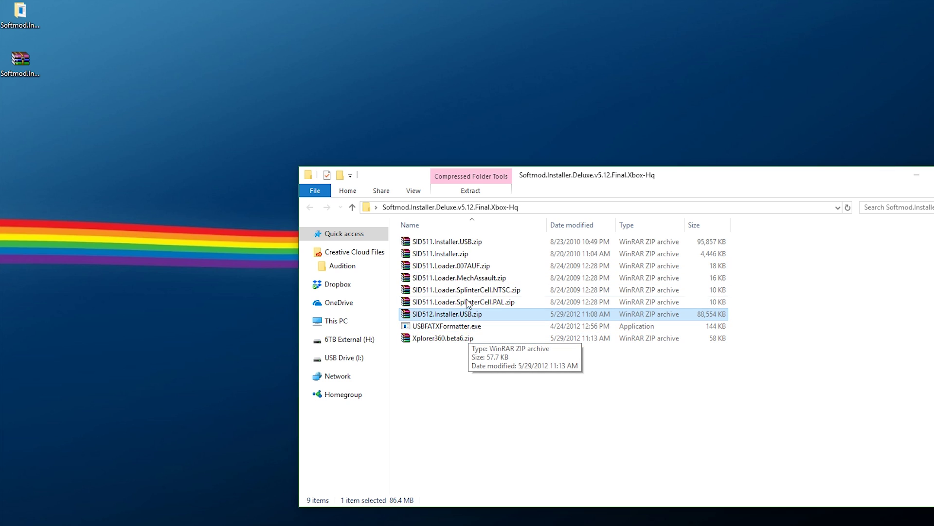
left_click(446, 291)
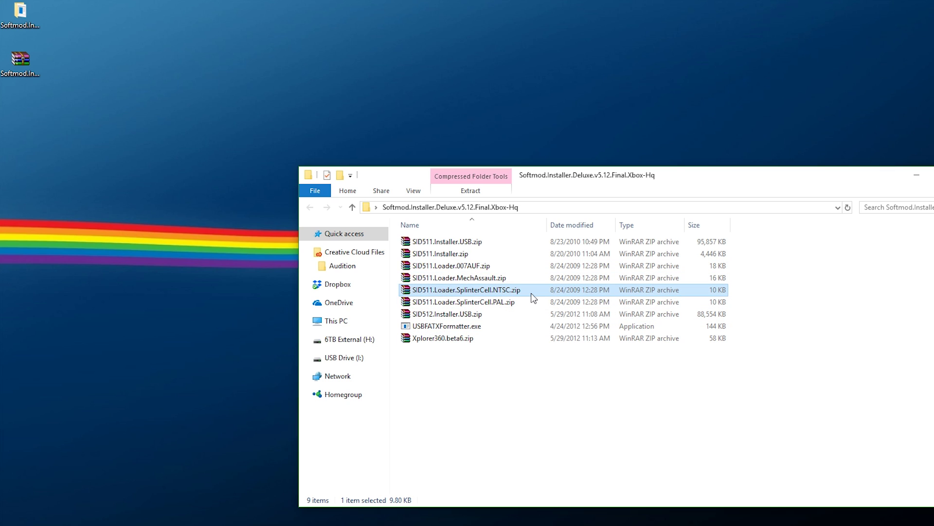
right_click(518, 289)
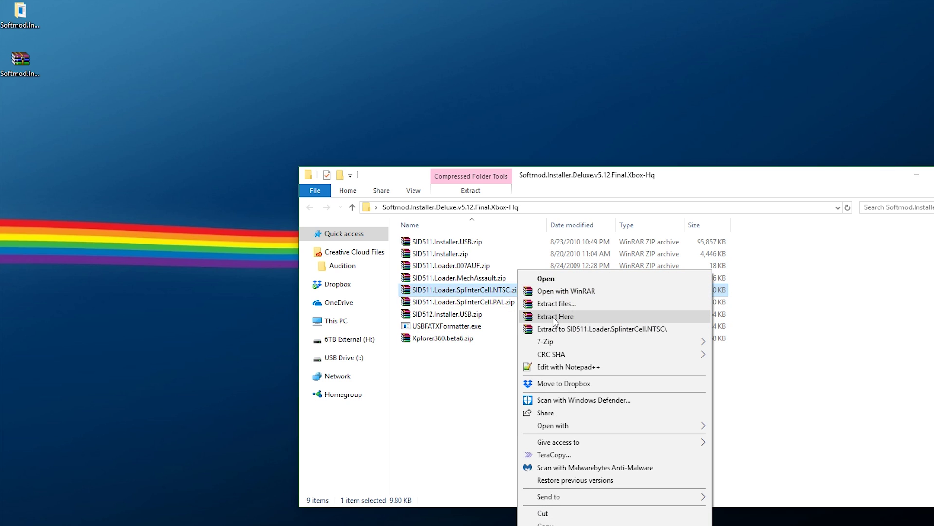
left_click(539, 328)
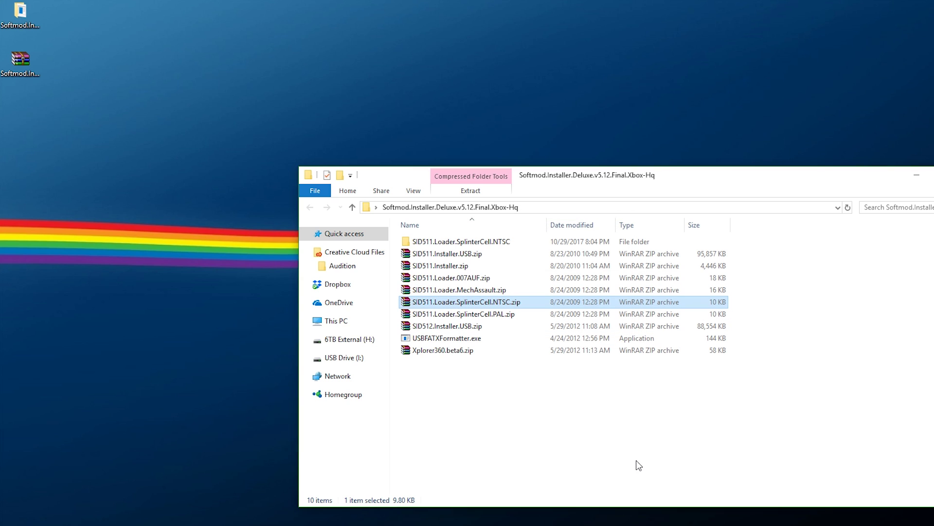
Extract SID512.Installer.USB.zip into the Softmod folder
left_click(458, 330)
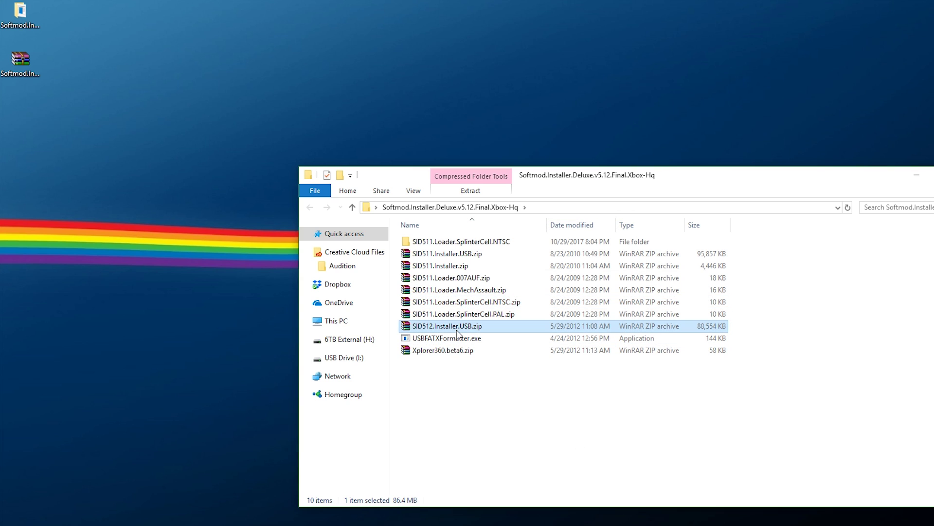
left_click(458, 268)
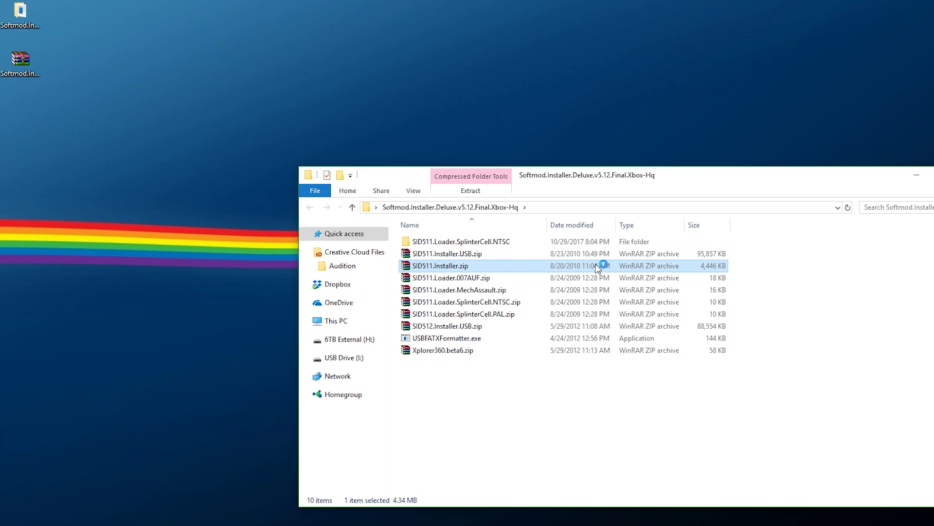
left_click(719, 254)
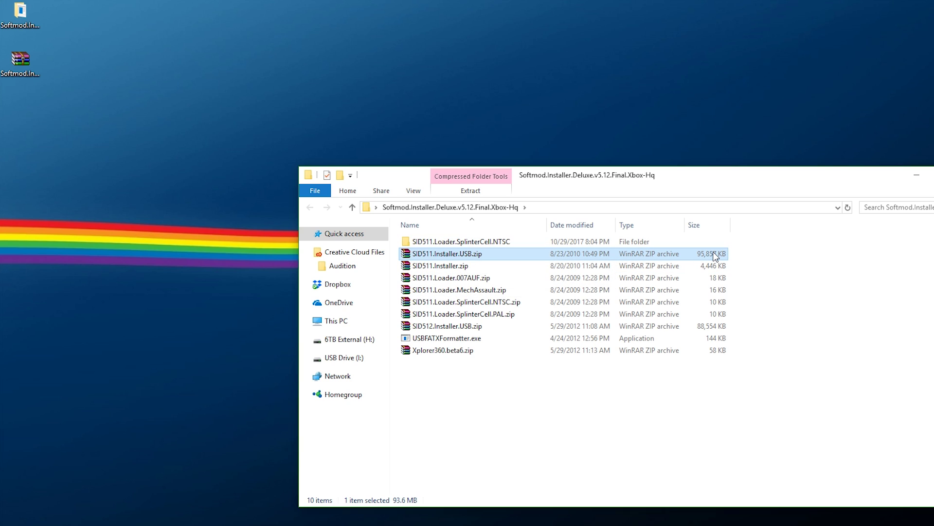
left_click(684, 326)
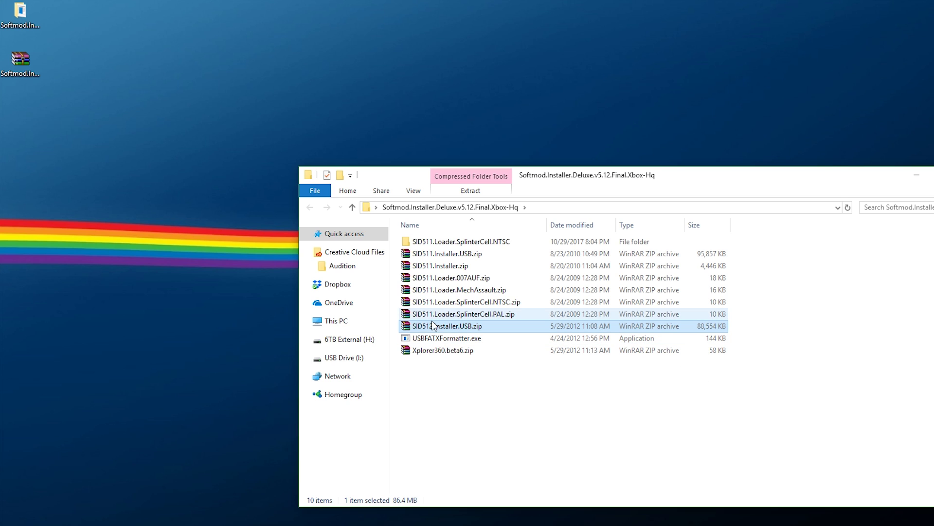
right_click(427, 326)
left_click(560, 49)
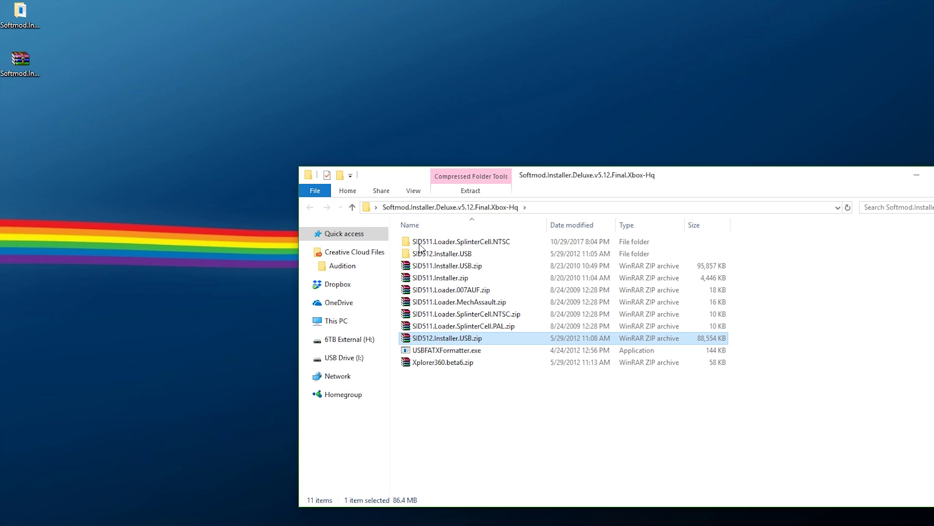
left_click(428, 253)
Extract Xplorer360.beta6.zip here and select the resulting Xplorer360.exe
right_click(426, 362)
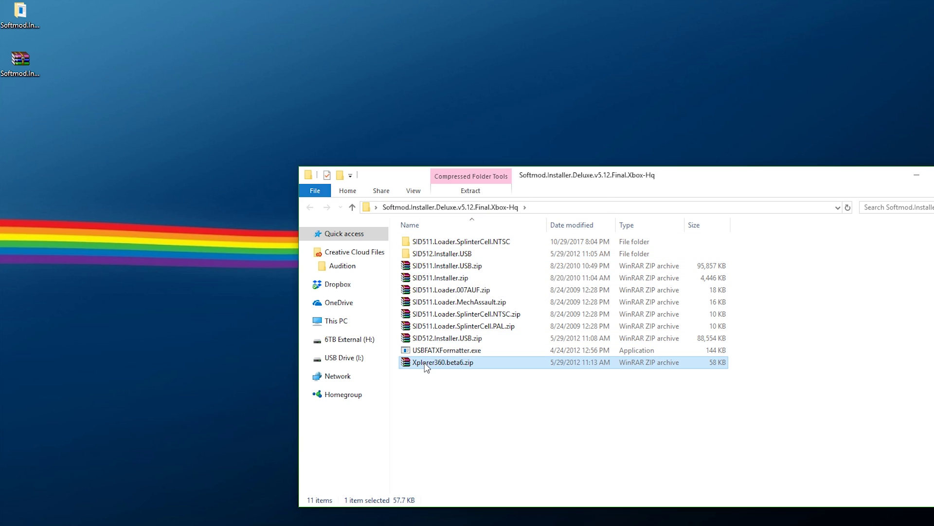
left_click(458, 87)
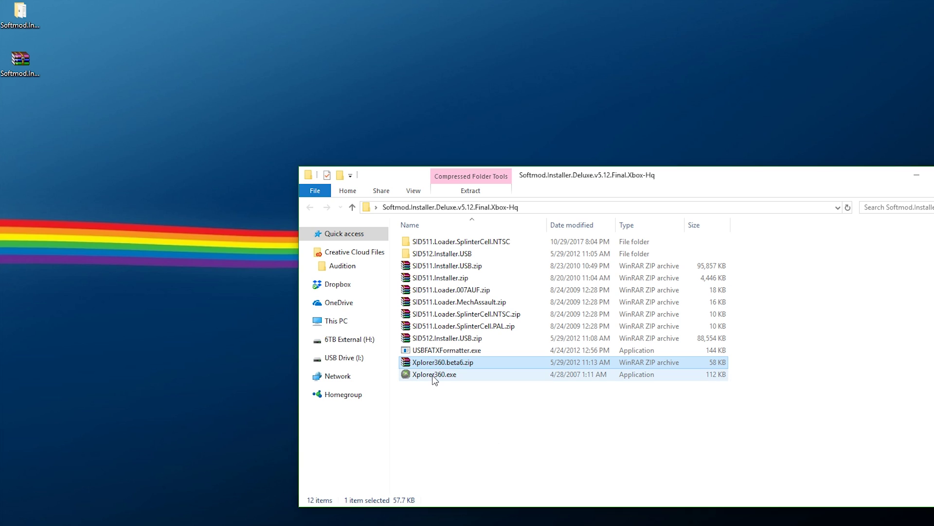
left_click(464, 375)
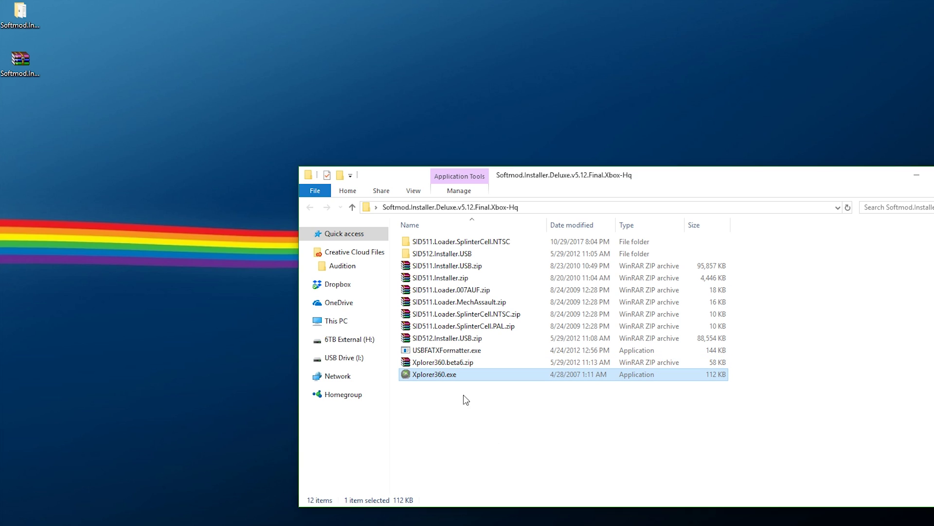
right_click(428, 382)
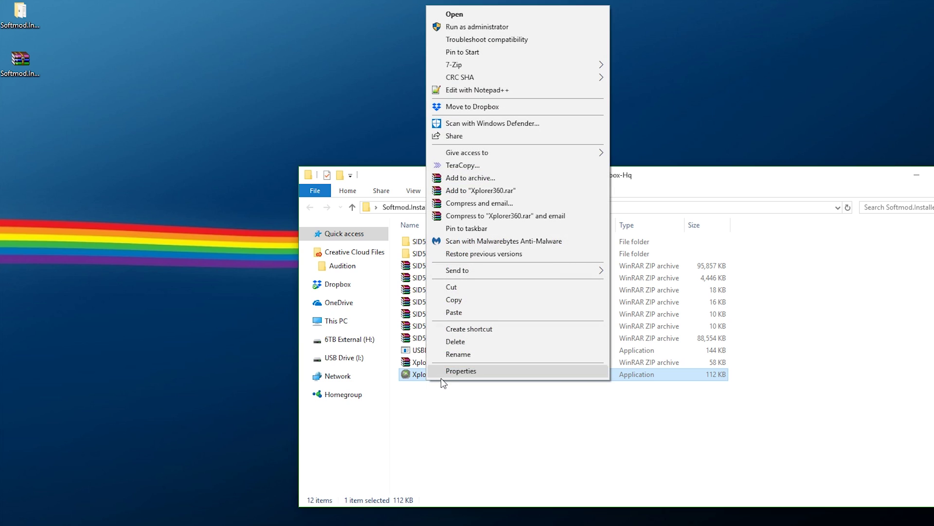
In Xplorer360.exe's properties, enable compatibility mode for Windows XP (Service Pack 3) and apply
left_click(445, 376)
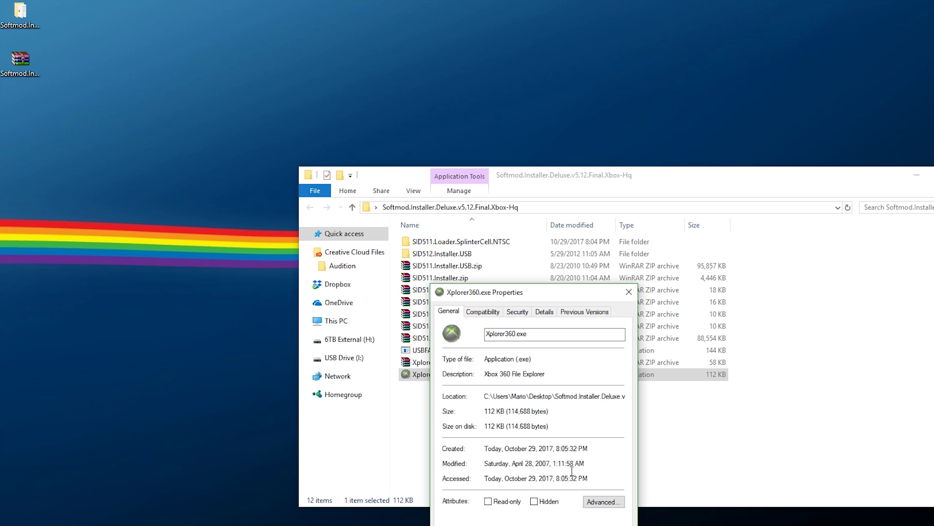
left_click(472, 311)
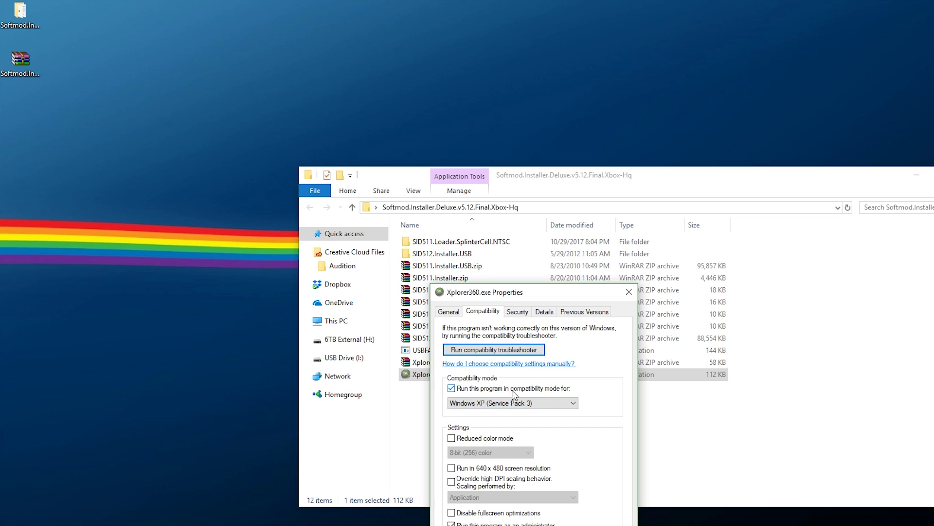
left_click(486, 406)
left_click(486, 406)
key("Return")
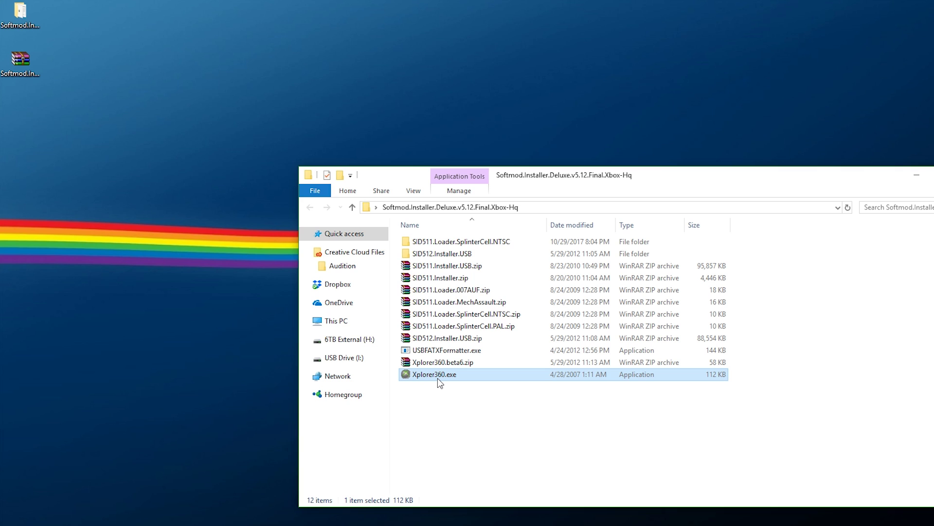
Launch Xplorer360 and open the hard drive or memory card, loading Partition 0
double_click(438, 378)
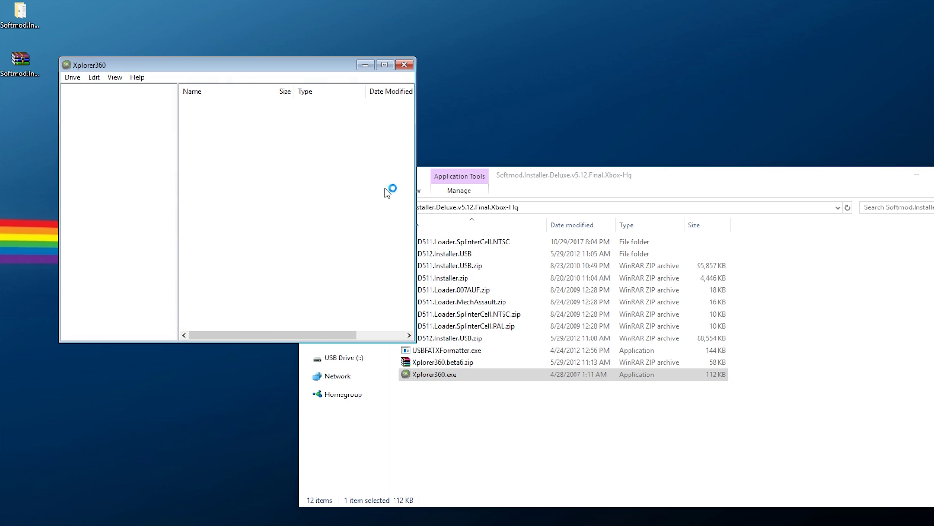
left_click_drag(258, 68, 292, 173)
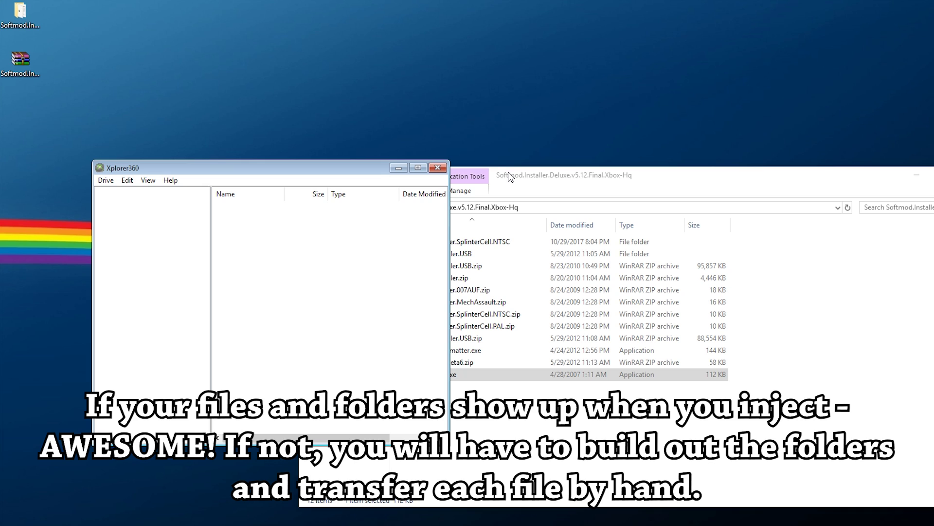
left_click(105, 181)
mouse_move(146, 193)
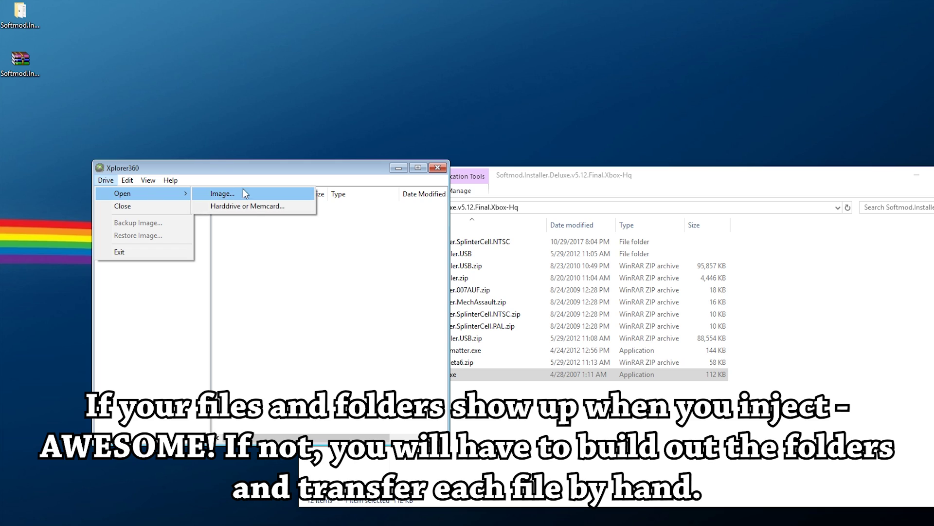
left_click(250, 207)
left_click(110, 193)
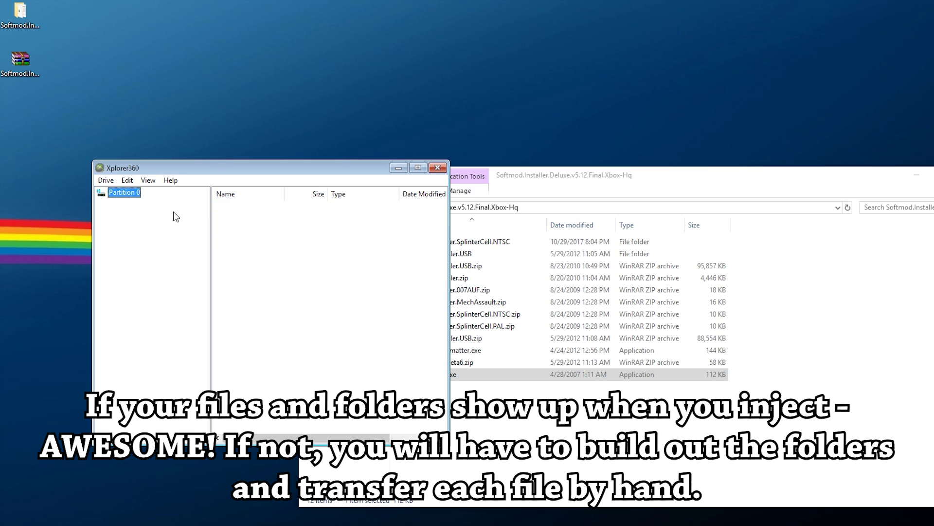
Start a folder injection and pick 5553000c from SID511.Loader.SplinterCell.NTSC's UDATA folder
right_click(245, 238)
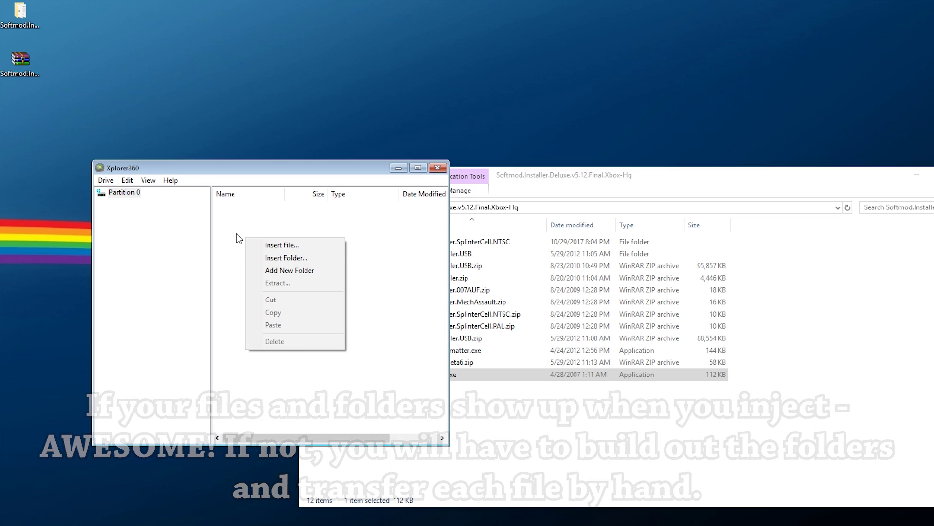
left_click(267, 258)
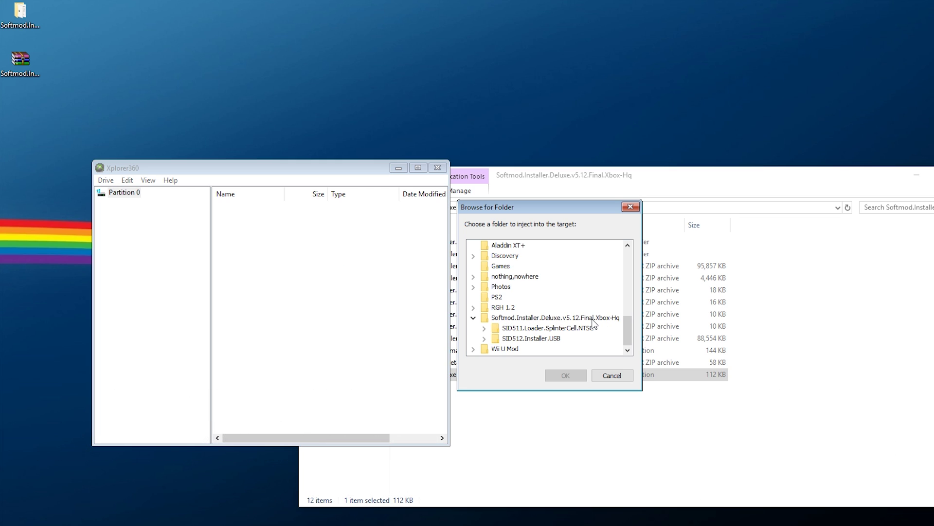
left_click(485, 329)
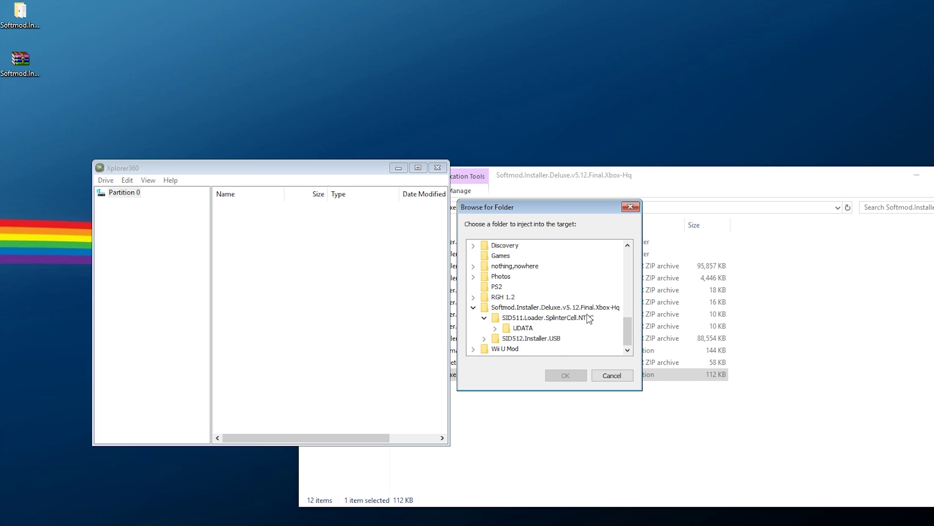
left_click(495, 327)
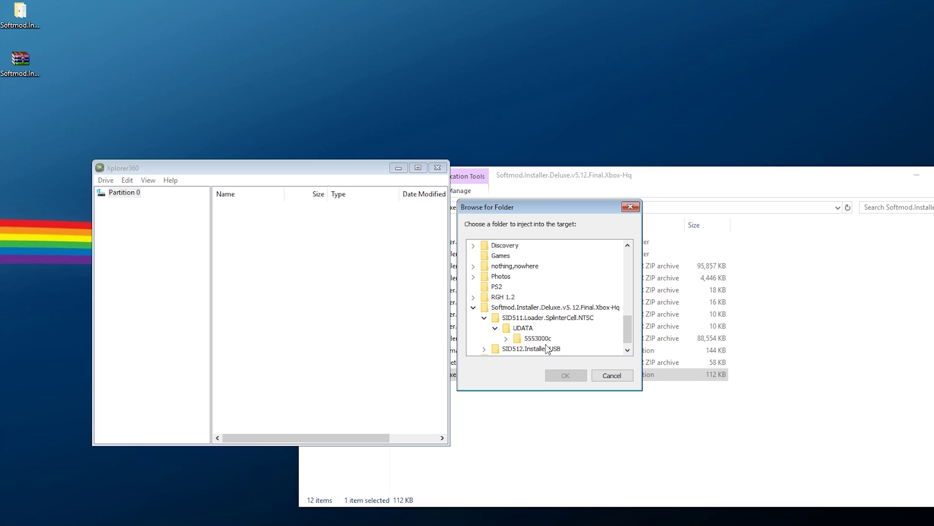
left_click(532, 329)
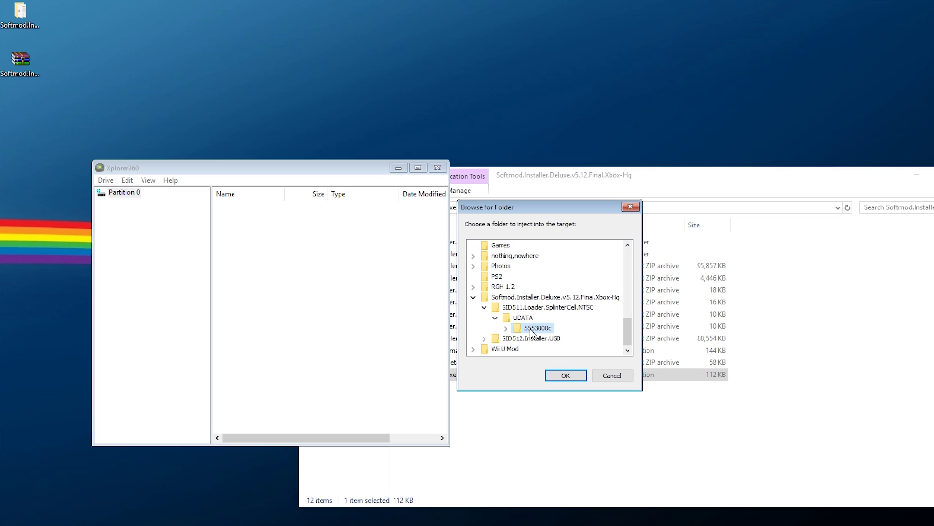
left_click(564, 376)
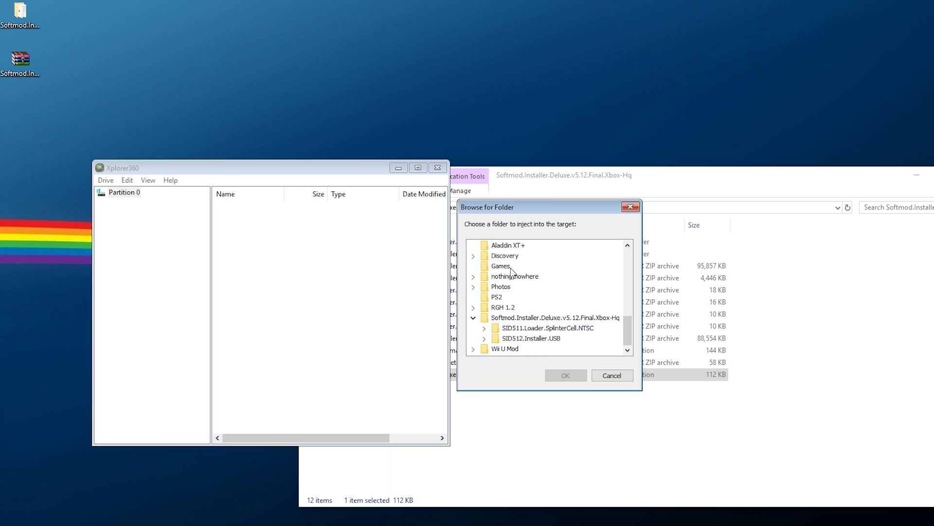
Browse to 21585554 in SID512.Installer.USB's UDATA, cancel the injection, and rearrange the windows
left_click(485, 338)
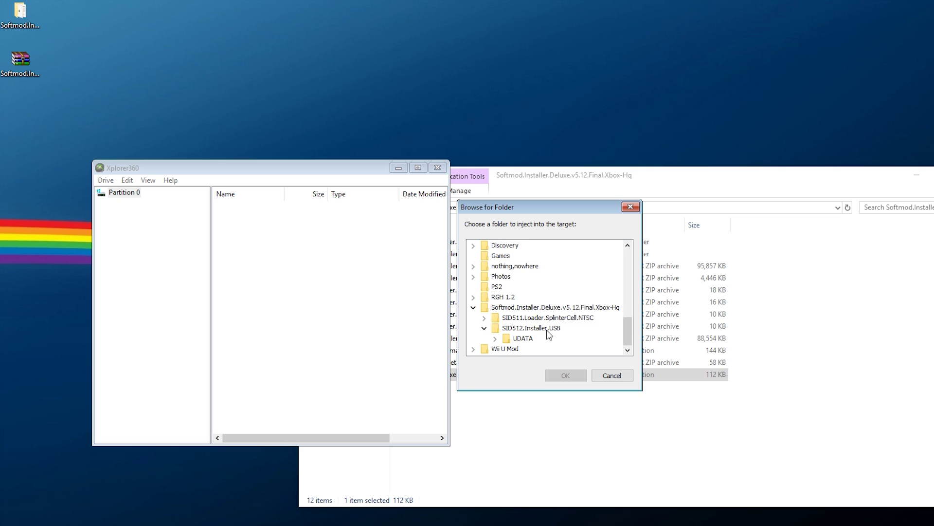
left_click(495, 338)
left_click(539, 340)
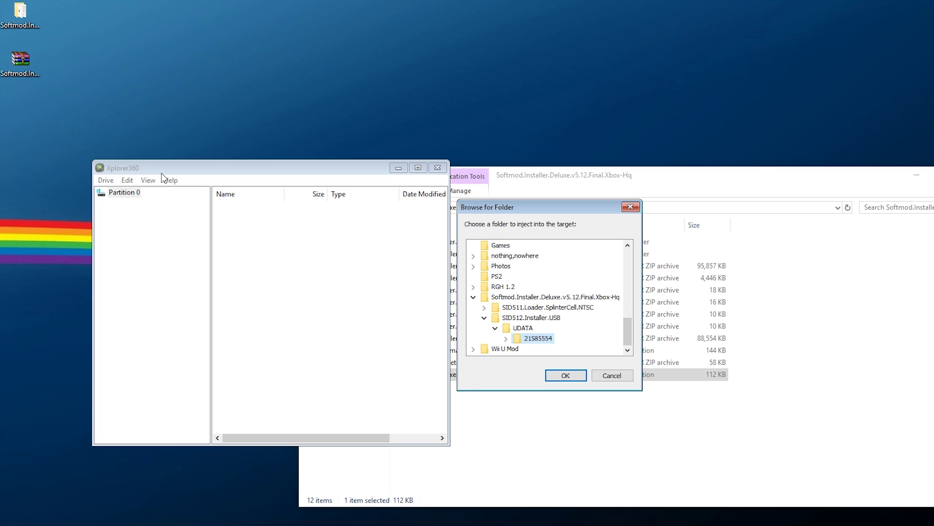
left_click(613, 375)
left_click_drag(554, 181, 643, 207)
left_click(340, 172)
left_click_drag(297, 182, 230, 194)
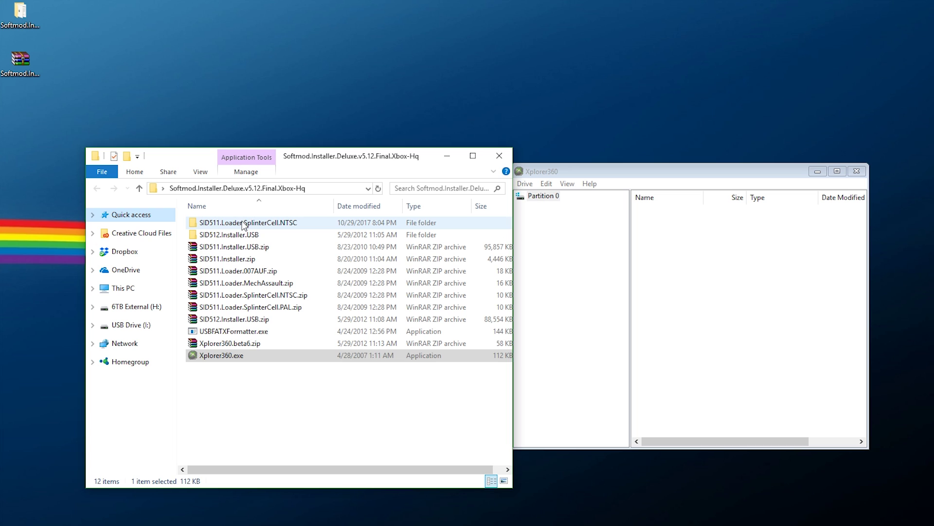
Create a folder named 5553000c on Partition 0, copying the name from the PC's UDATA folder
double_click(245, 224)
double_click(206, 226)
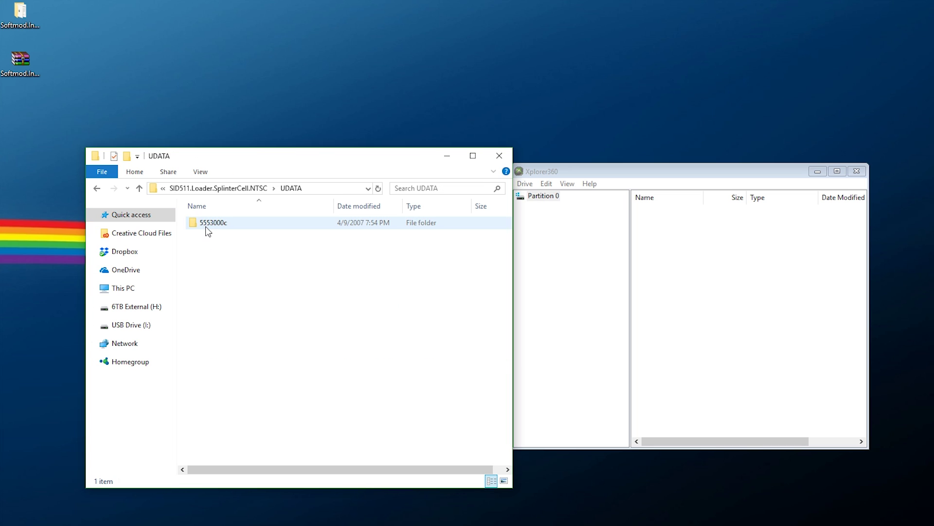
left_click(216, 227)
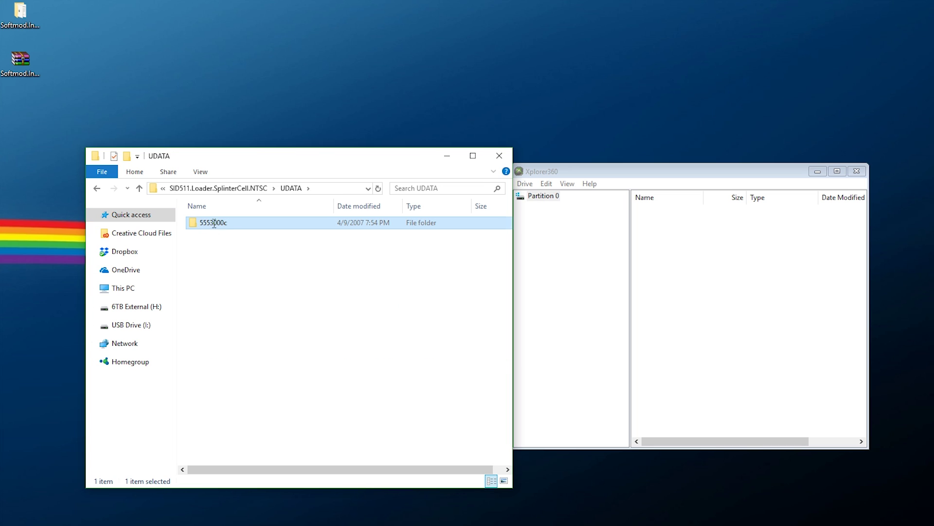
left_click(657, 273)
right_click(652, 243)
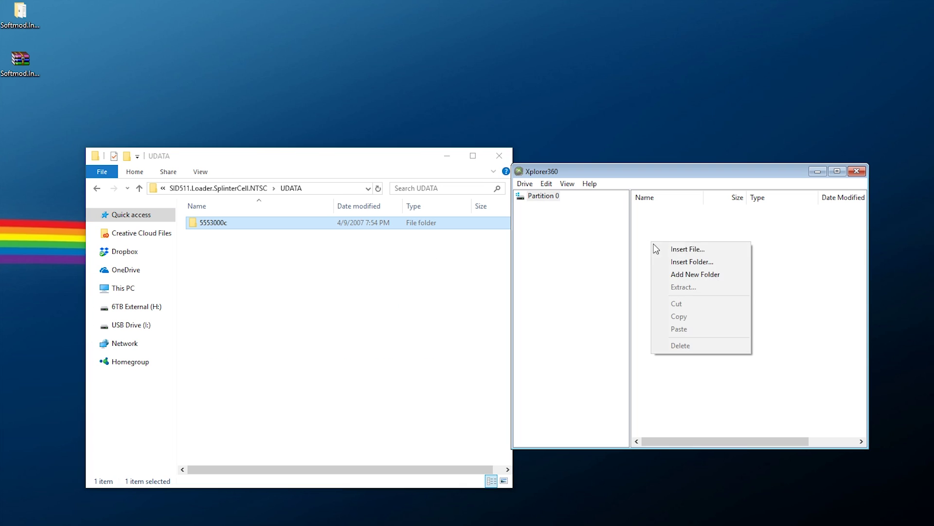
left_click(692, 274)
left_click(664, 213)
left_click(671, 215)
type("5553000c")
key("Return")
left_click(670, 216)
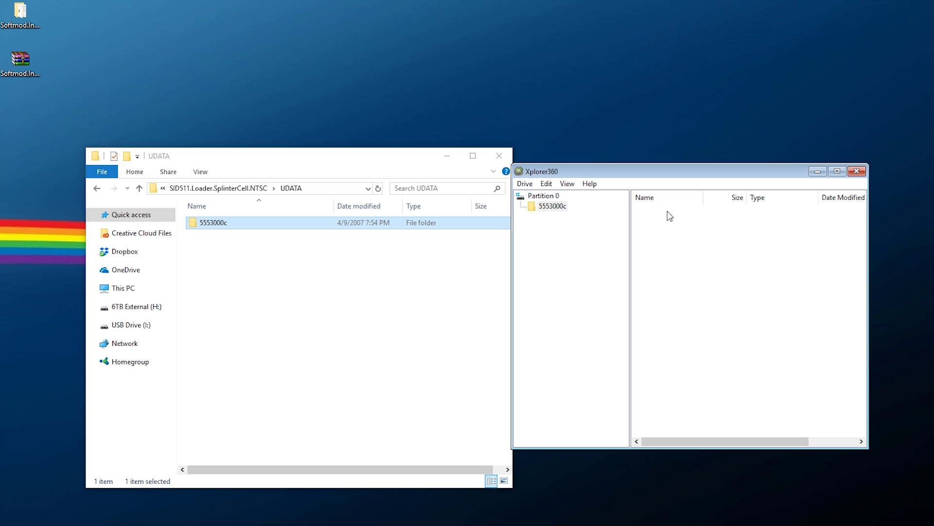
Insert titleimage.xbx and TitleMeta.xbx into the 5553000c folder
double_click(243, 223)
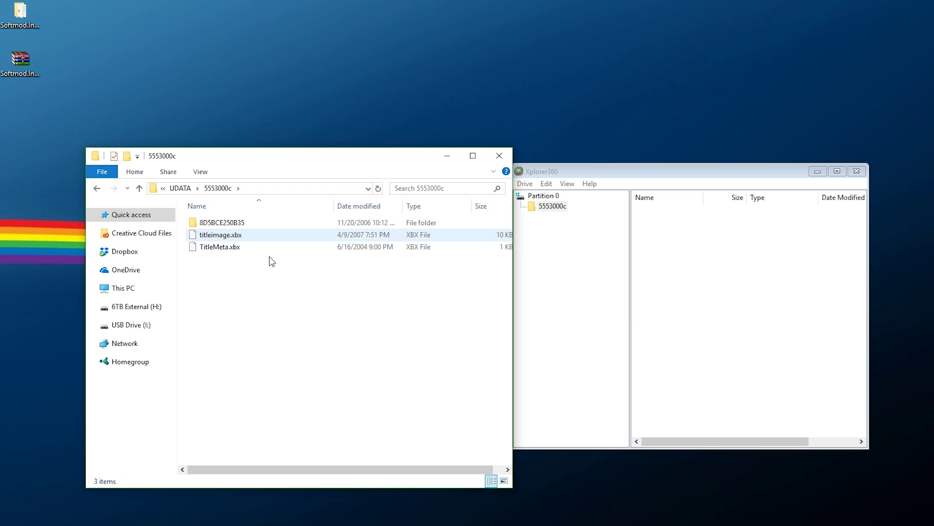
right_click(682, 259)
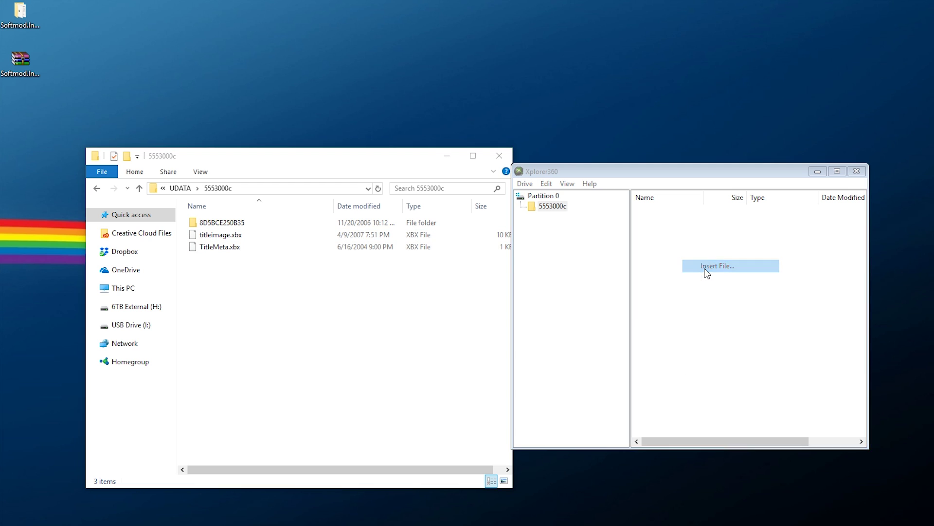
left_click(707, 268)
double_click(660, 281)
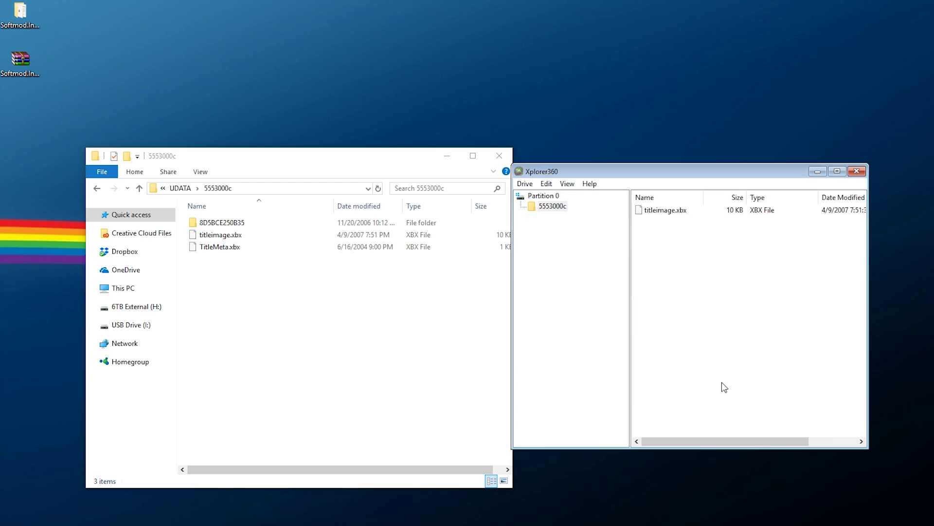
right_click(668, 281)
left_click(688, 289)
double_click(647, 295)
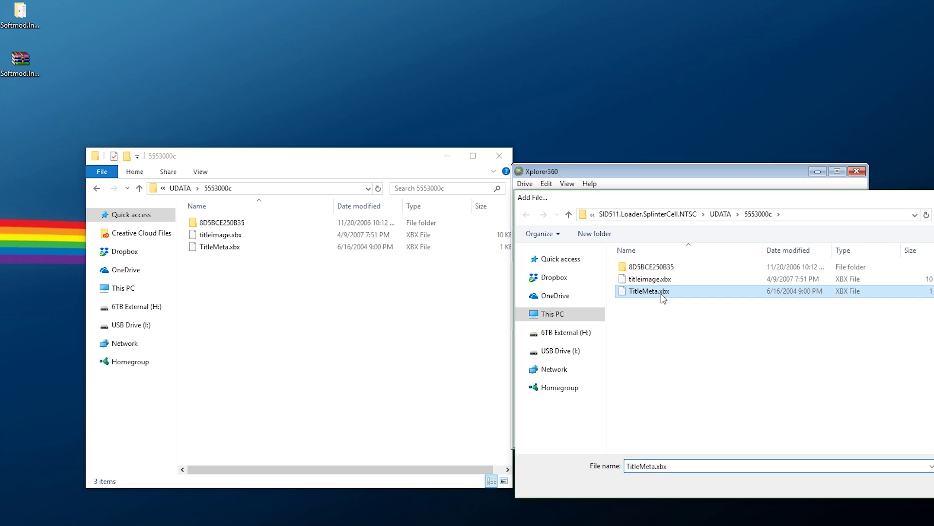
Create an 8D5BCE250B35 subfolder inside 5553000c and open it
left_click(240, 224)
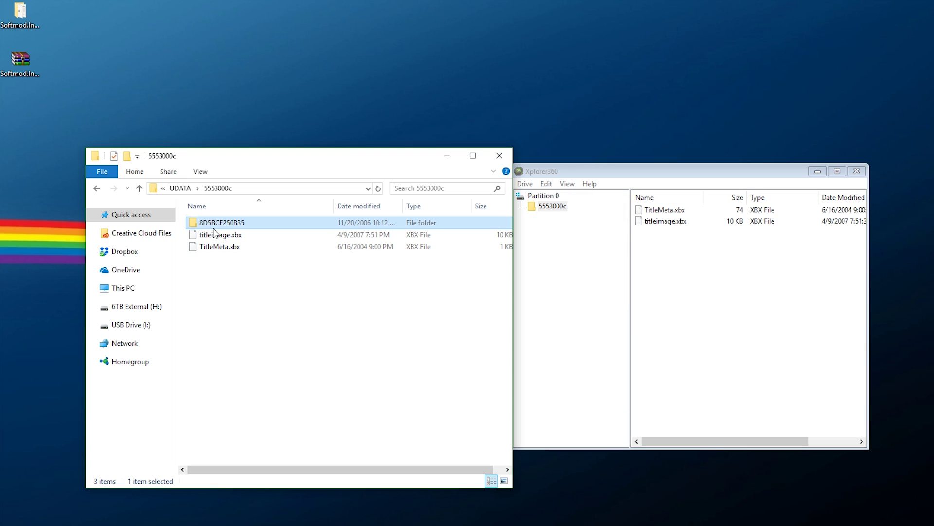
key("F2")
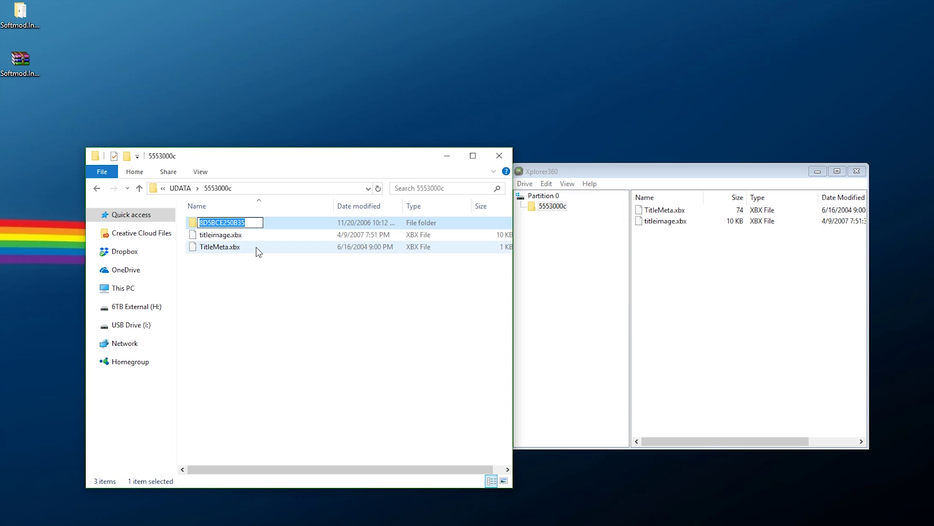
left_click(309, 287)
right_click(688, 260)
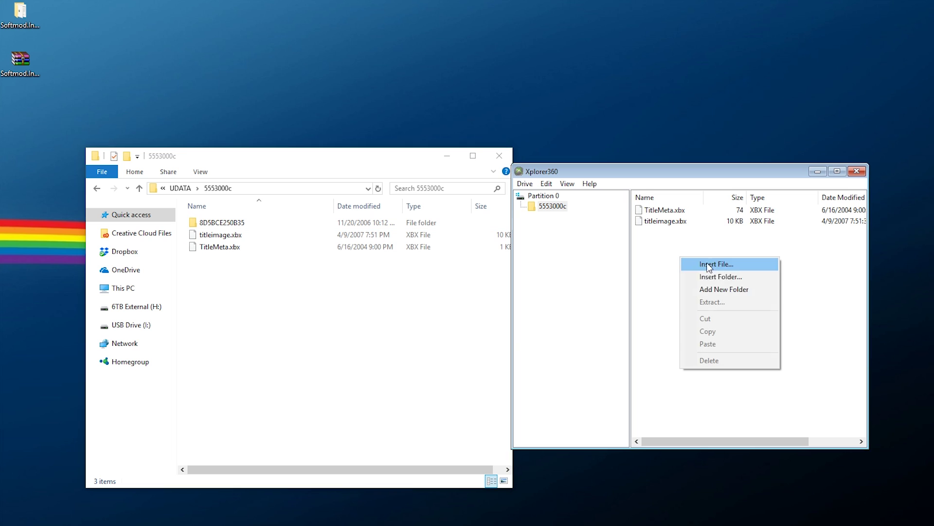
left_click(716, 289)
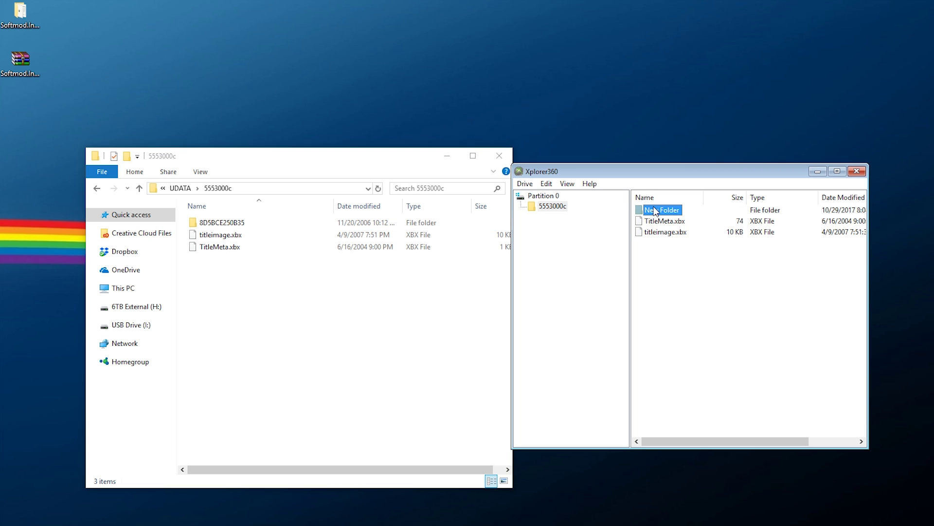
key("ctrl+v")
key("Return")
double_click(661, 212)
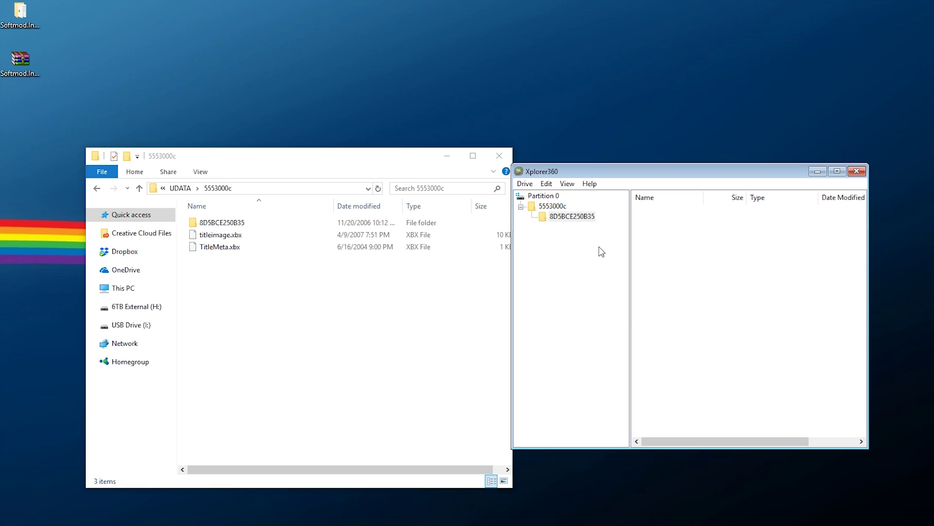
Insert Profile.inf, SaveImage.xbx and SaveMeta.xbx into 8D5BCE250B35
double_click(238, 222)
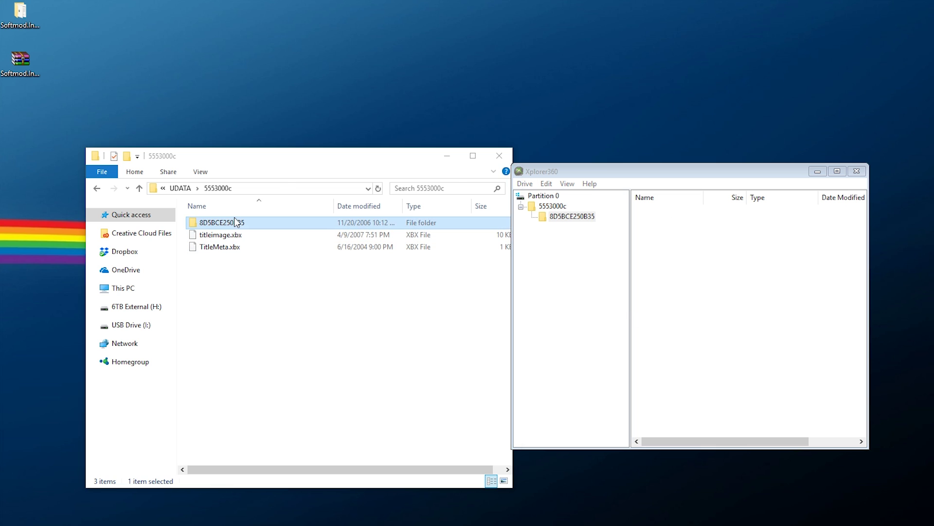
right_click(651, 279)
left_click(673, 283)
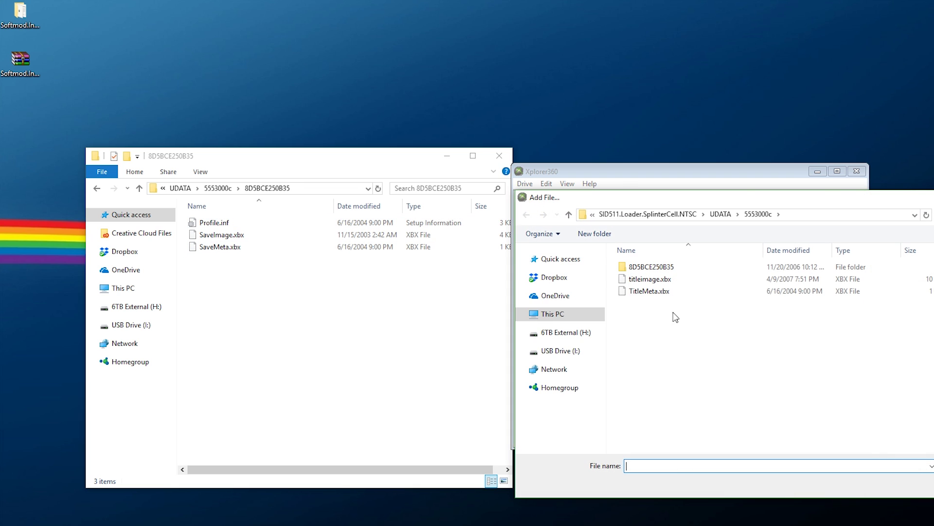
double_click(653, 267)
double_click(654, 271)
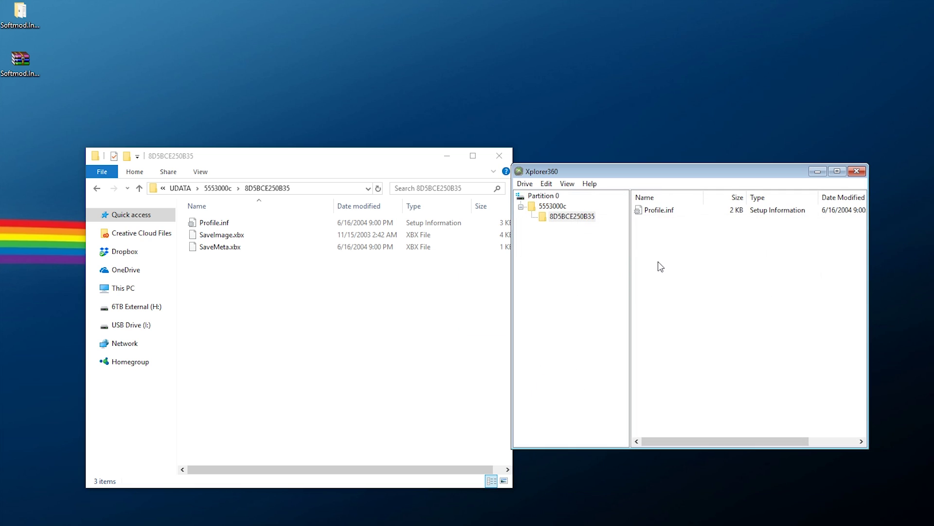
right_click(661, 266)
left_click(681, 270)
double_click(654, 292)
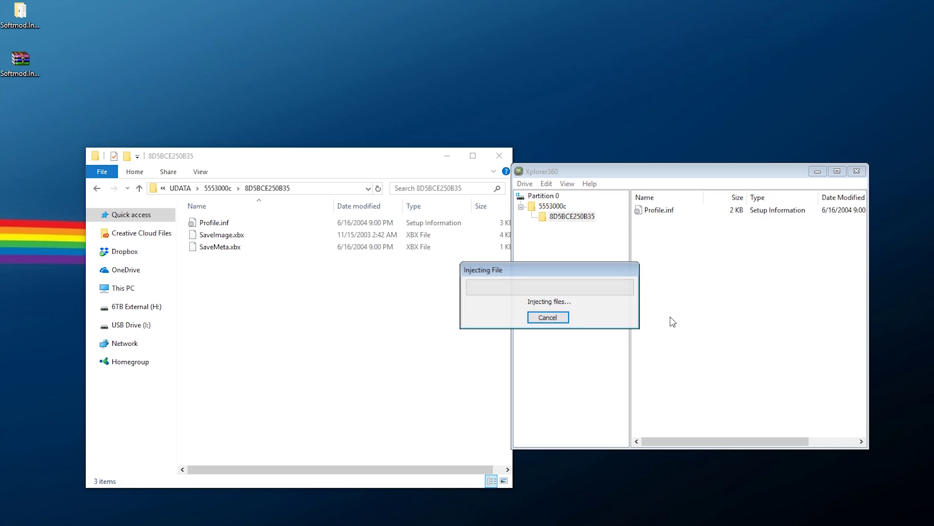
right_click(675, 262)
left_click(690, 271)
double_click(654, 292)
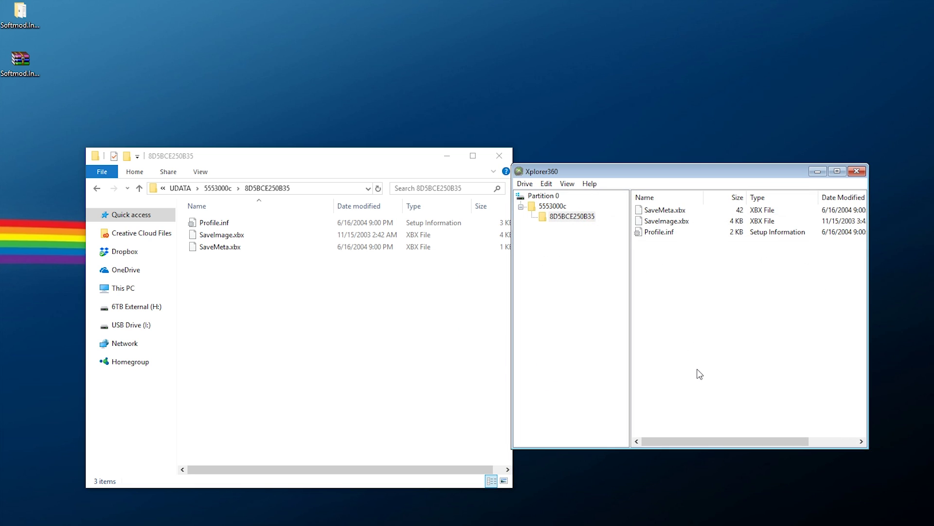
left_click(540, 196)
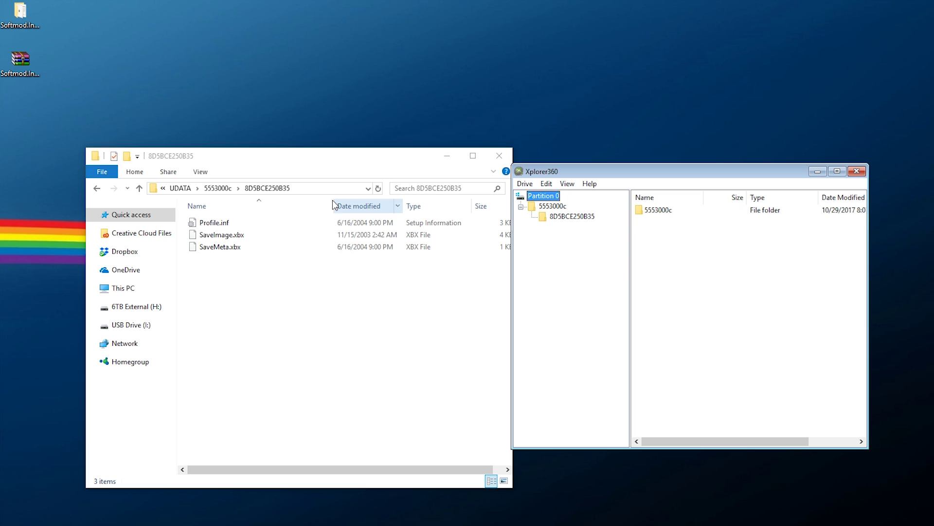
left_click(185, 189)
Create a folder named 21585554 at the Partition 0 root, copying the name from SID512.Installer.USB's UDATA
left_click(243, 190)
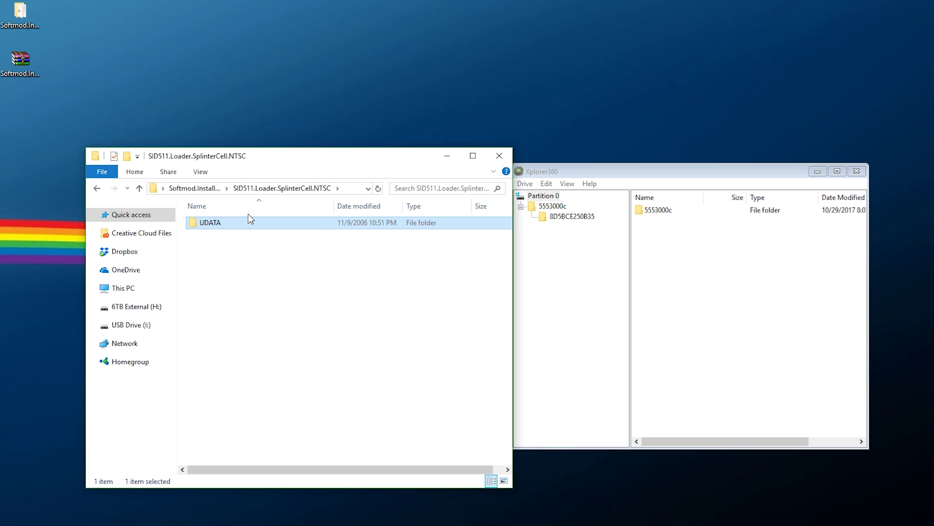
left_click(198, 188)
double_click(261, 236)
double_click(218, 226)
left_click(228, 223)
key("F2")
left_click(643, 244)
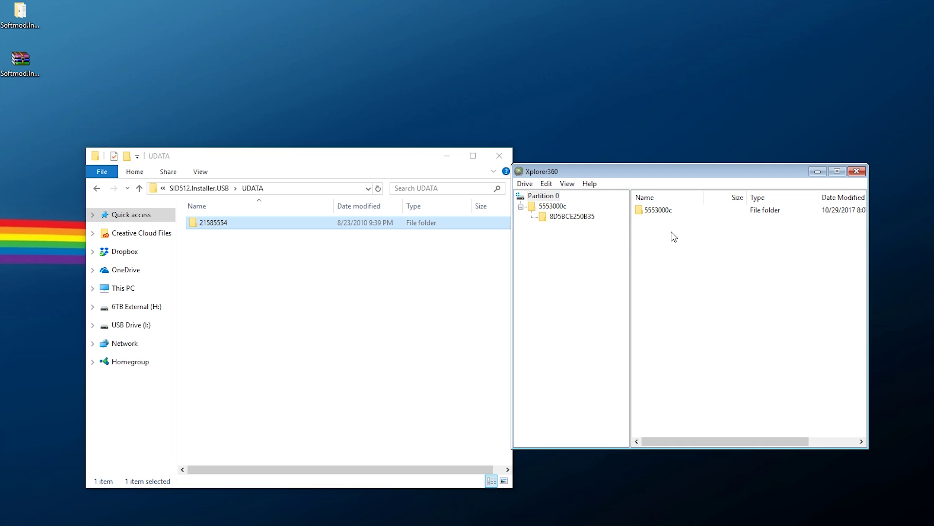
right_click(676, 240)
left_click(704, 272)
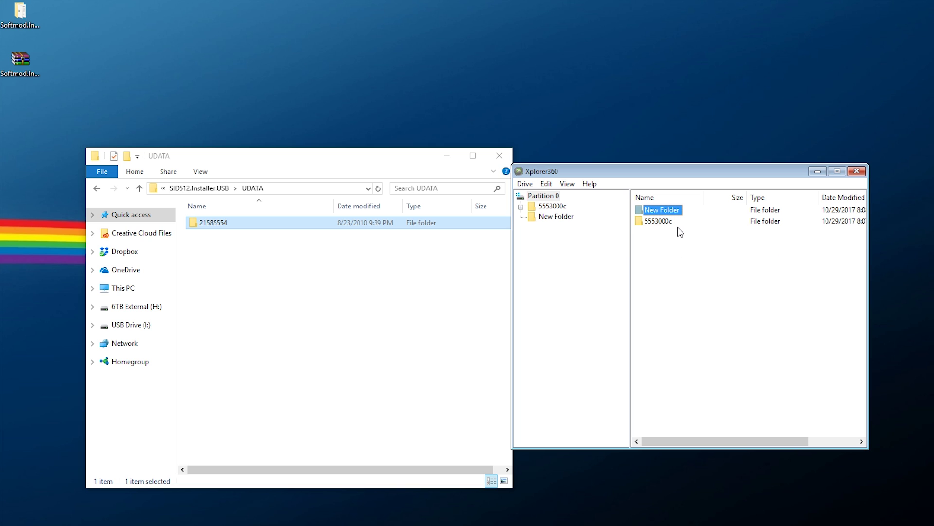
key("ctrl+v")
key("Return")
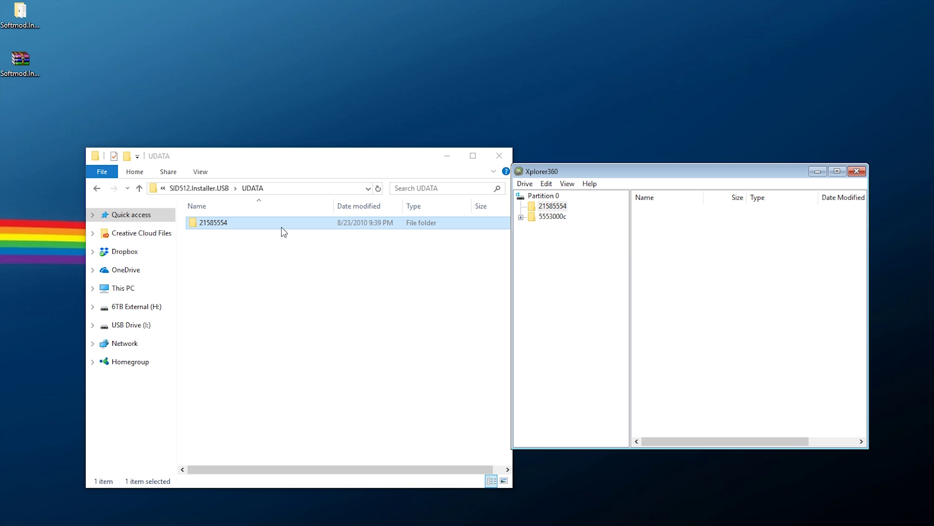
Insert titleimage.xbx and TitleMeta.xbx from SID512.Installer.USB into the 21585554 folder
double_click(234, 223)
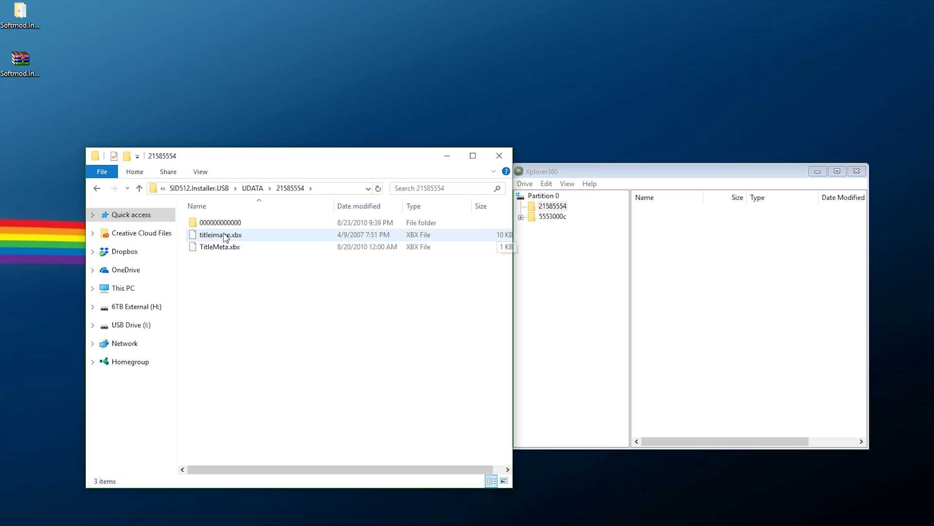
right_click(649, 246)
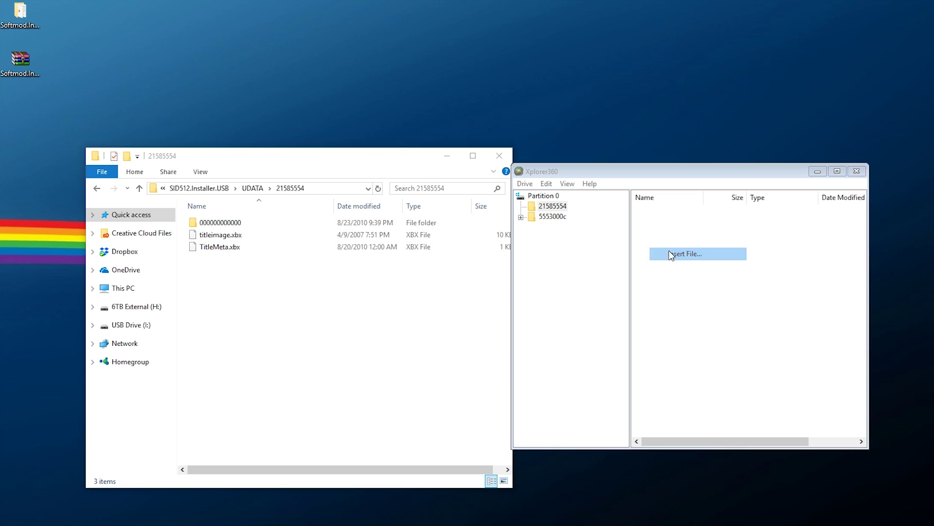
left_click(664, 252)
left_click(648, 215)
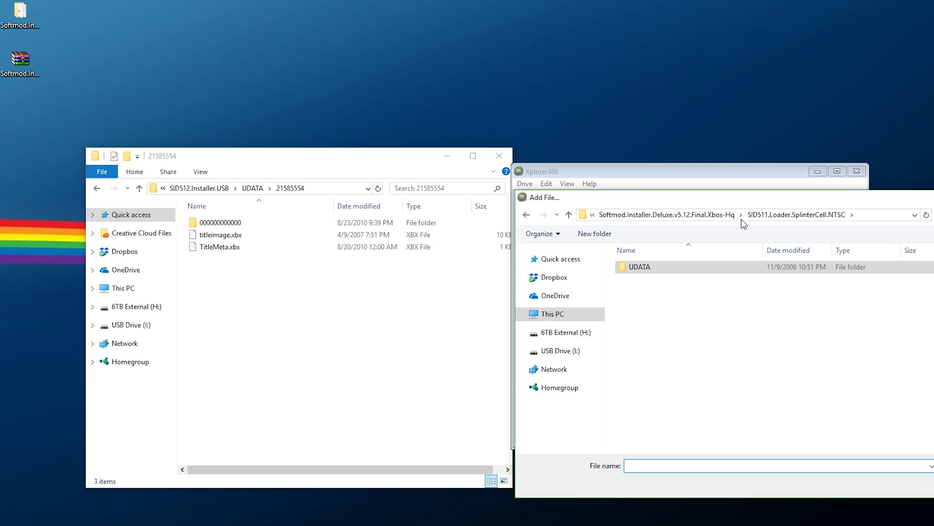
left_click(681, 215)
double_click(675, 278)
double_click(659, 266)
double_click(643, 268)
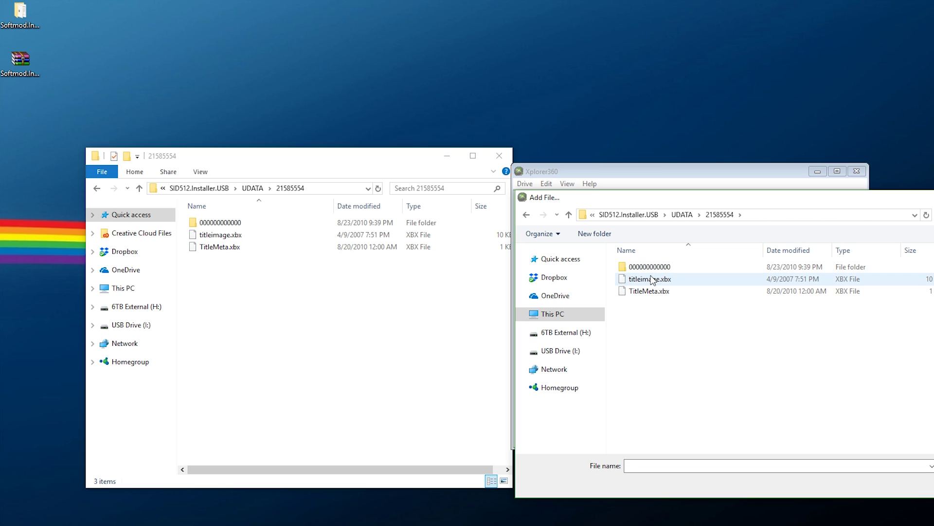
double_click(655, 277)
right_click(664, 260)
left_click(681, 266)
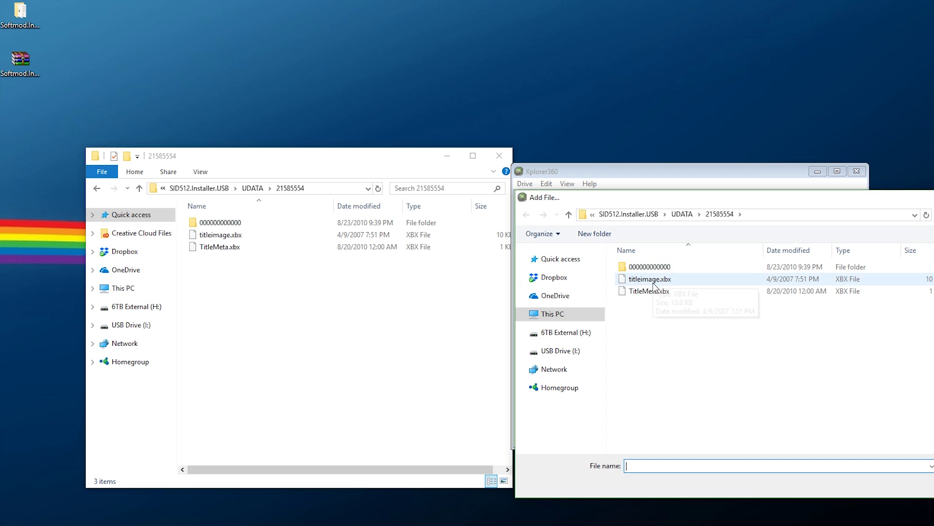
left_click(652, 291)
double_click(652, 291)
left_click(216, 224)
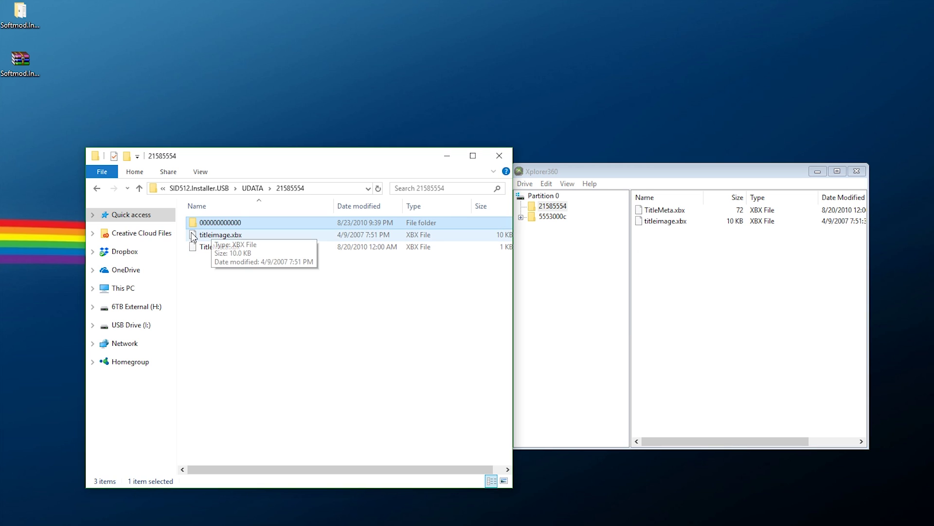
right_click(669, 247)
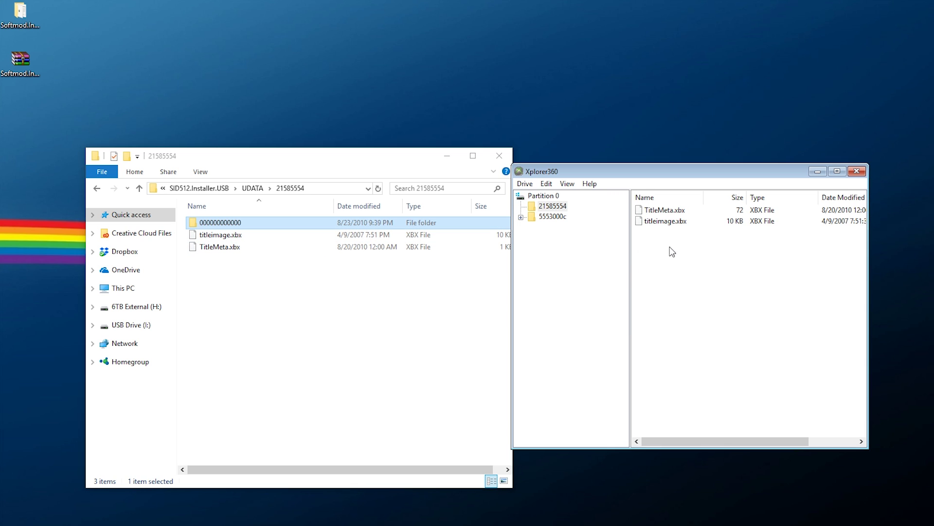
left_click(712, 280)
left_click(658, 212)
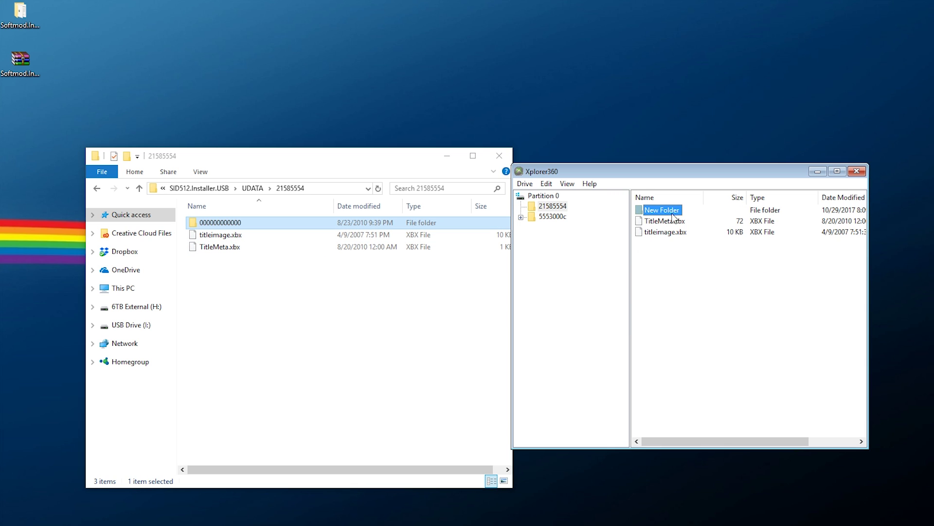
key("ctrl+v")
key("Return")
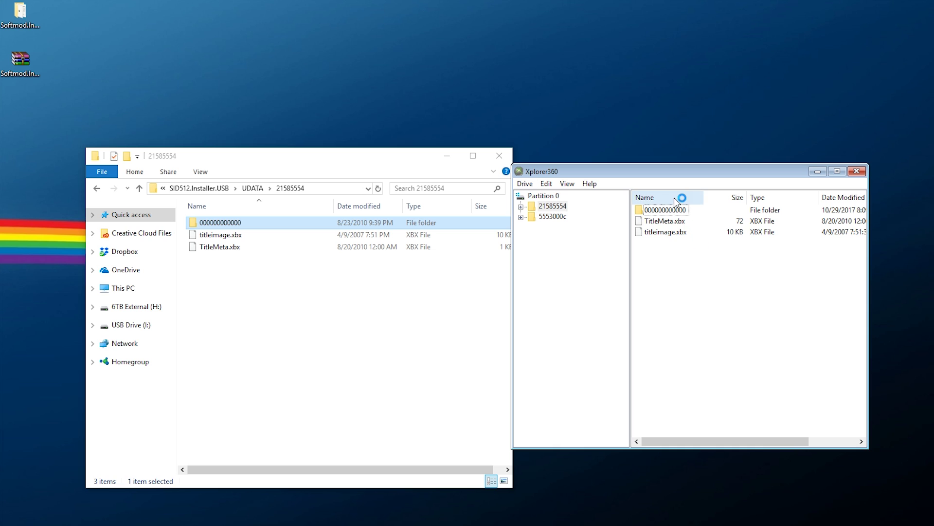
double_click(667, 213)
double_click(226, 224)
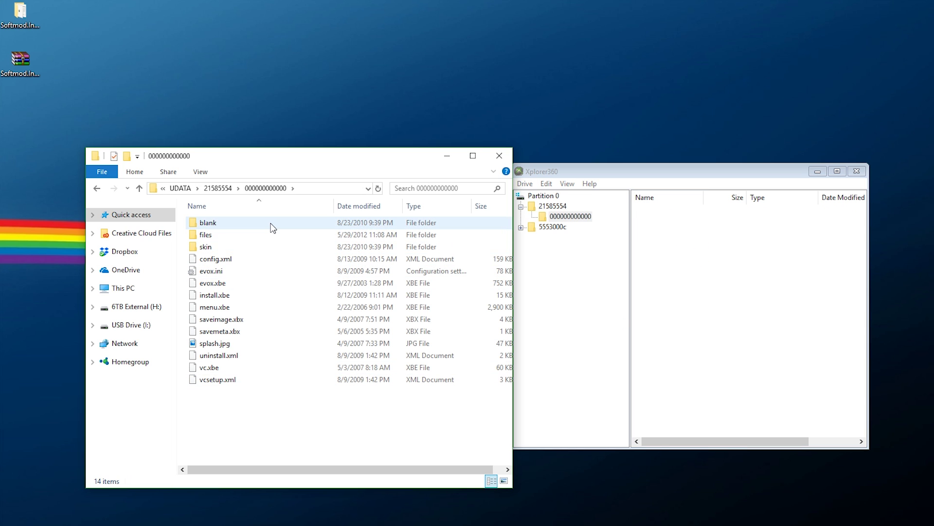
right_click(698, 254)
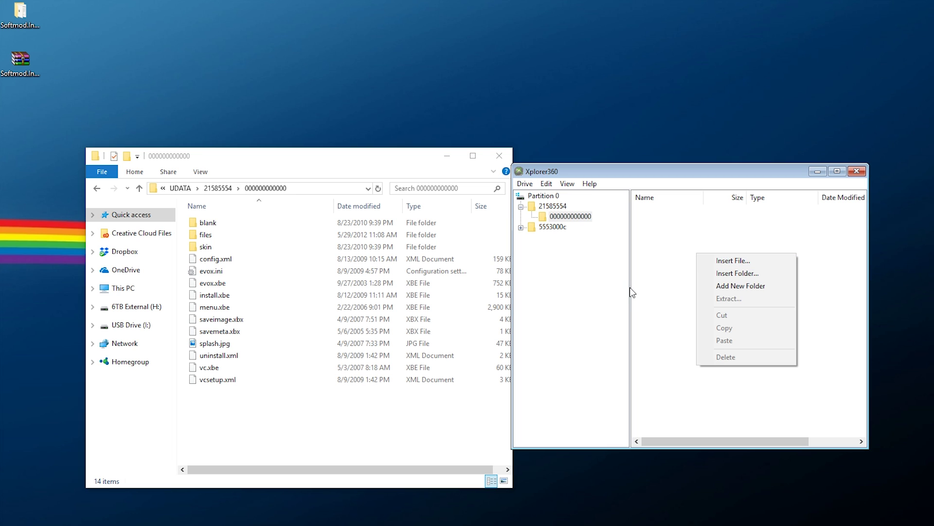
left_click(411, 319)
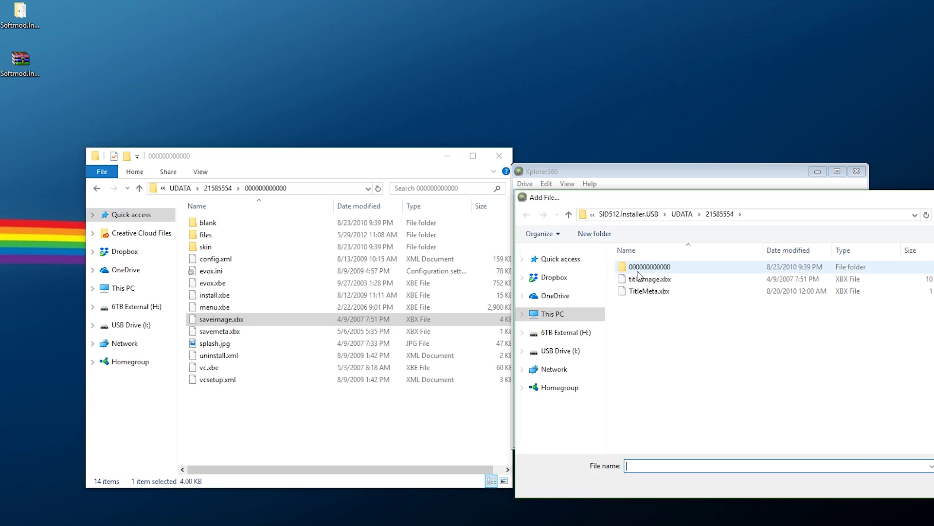
double_click(642, 265)
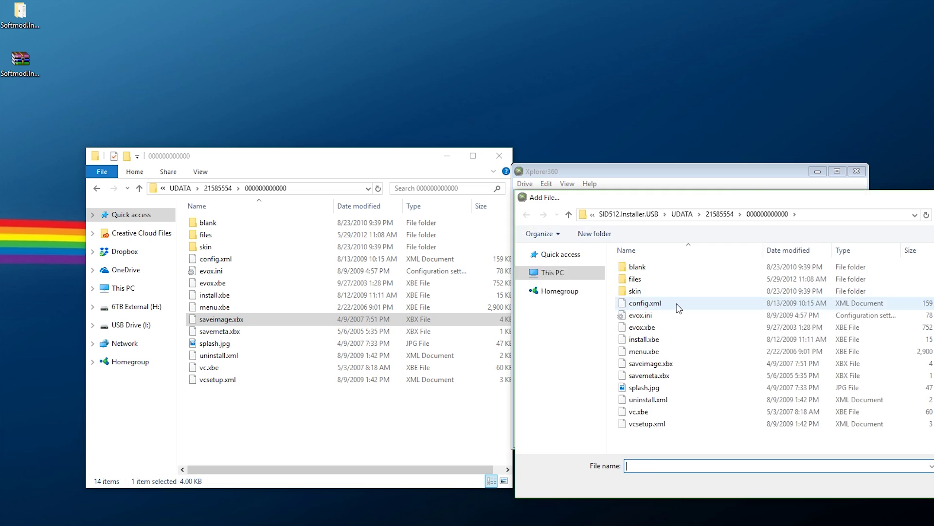
double_click(642, 339)
double_click(638, 411)
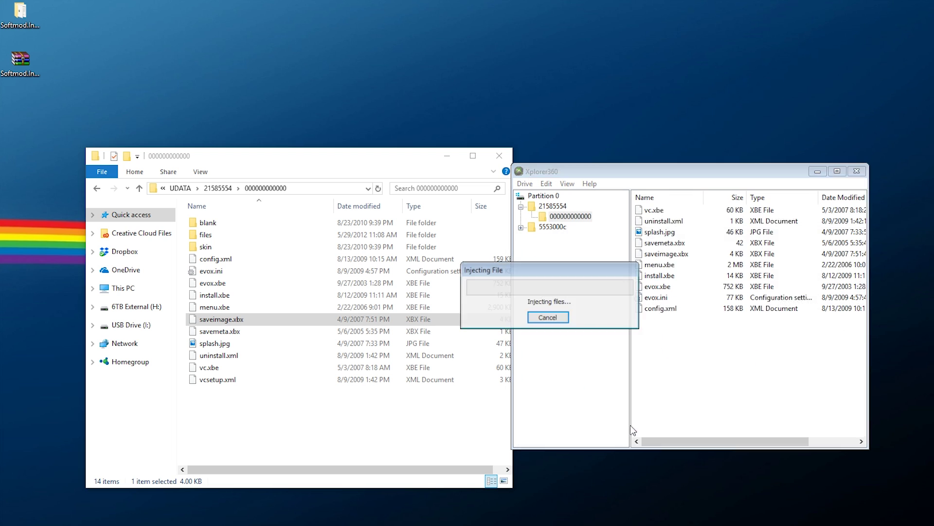
double_click(208, 223)
double_click(209, 223)
double_click(208, 223)
left_click(570, 216)
right_click(652, 368)
left_click(693, 371)
left_click(662, 210)
type("files")
double_click(205, 234)
right_click(684, 254)
left_click(718, 260)
Insert apps.zip, eeprom.zip and evox.zip into the files folder
double_click(626, 313)
right_click(684, 254)
left_click(718, 259)
double_click(645, 327)
double_click(641, 339)
right_click(667, 288)
left_click(699, 297)
Insert evox-vcoff.zip, evox-vcon.zip, and the shadowc and unleashx zips into files
double_click(650, 352)
double_click(650, 363)
right_click(667, 287)
left_click(699, 297)
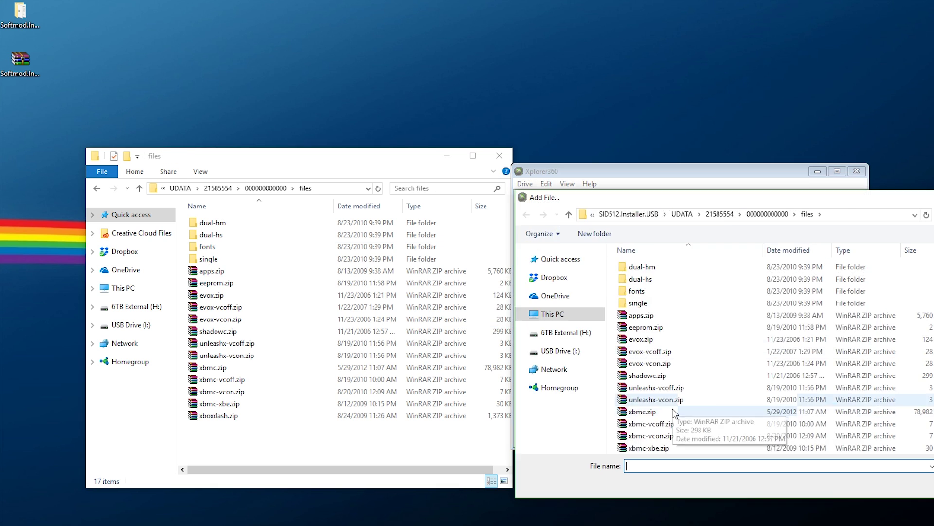
double_click(676, 389)
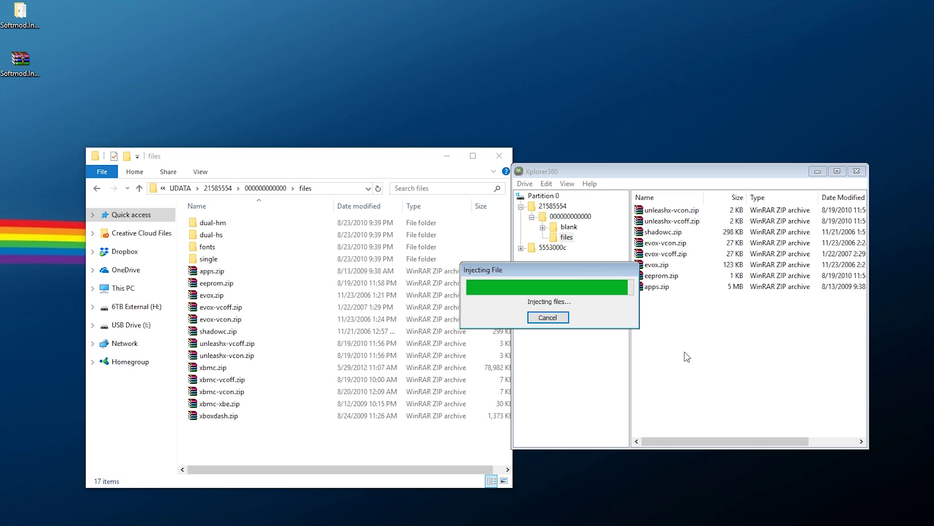
right_click(671, 322)
left_click(691, 328)
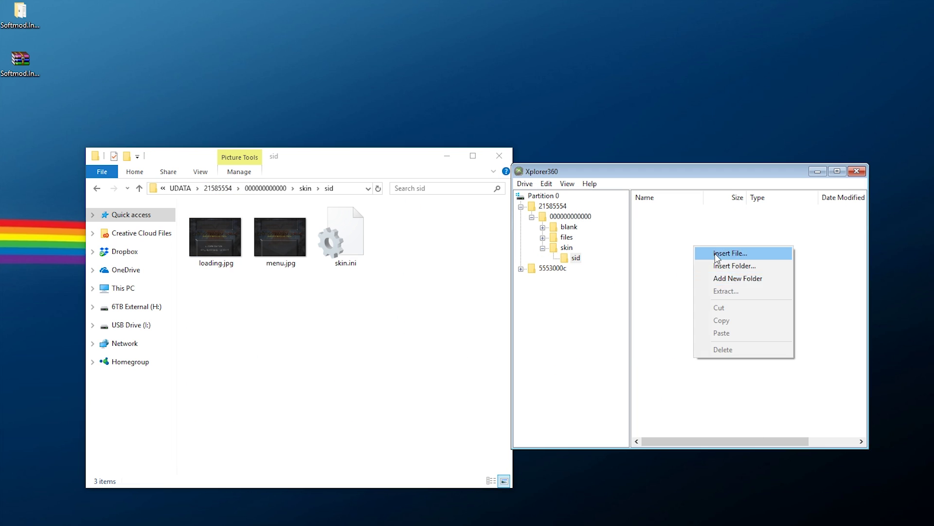
Insert the dual-hm, dual-hs, fonts, single and skin folders, then return to Partition 0's 5553000c folder
left_click(730, 253)
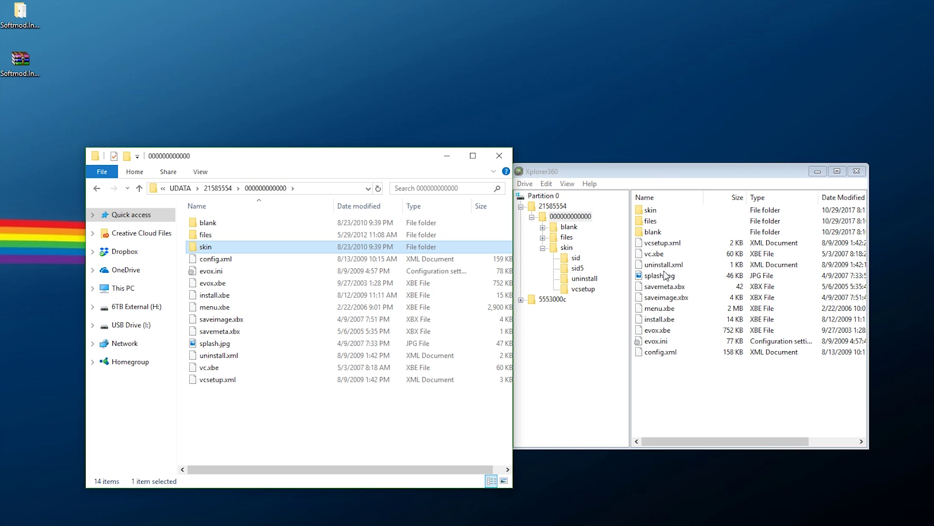
left_click(542, 197)
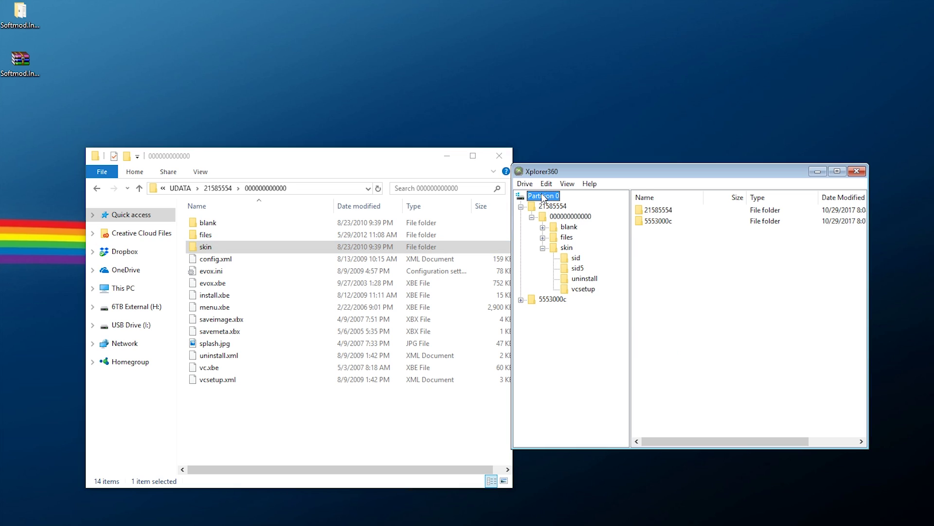
left_click(674, 223)
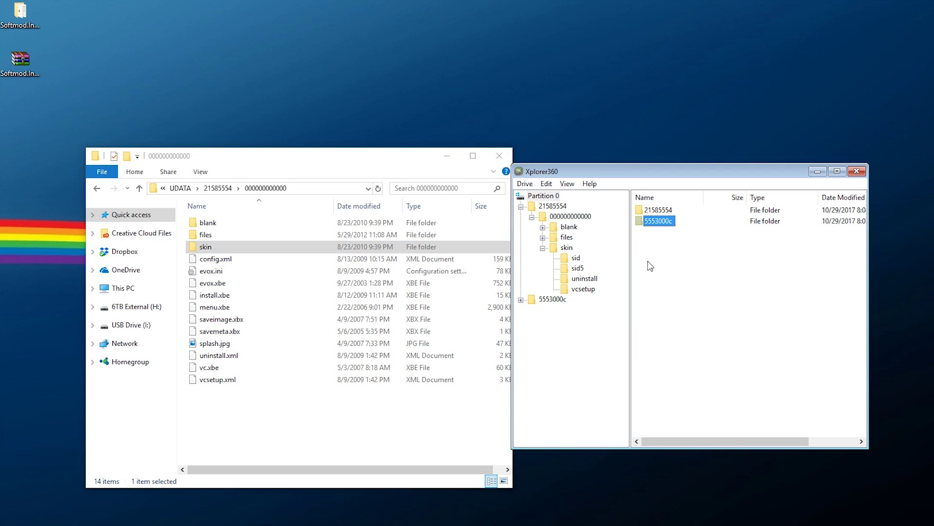
left_click(525, 183)
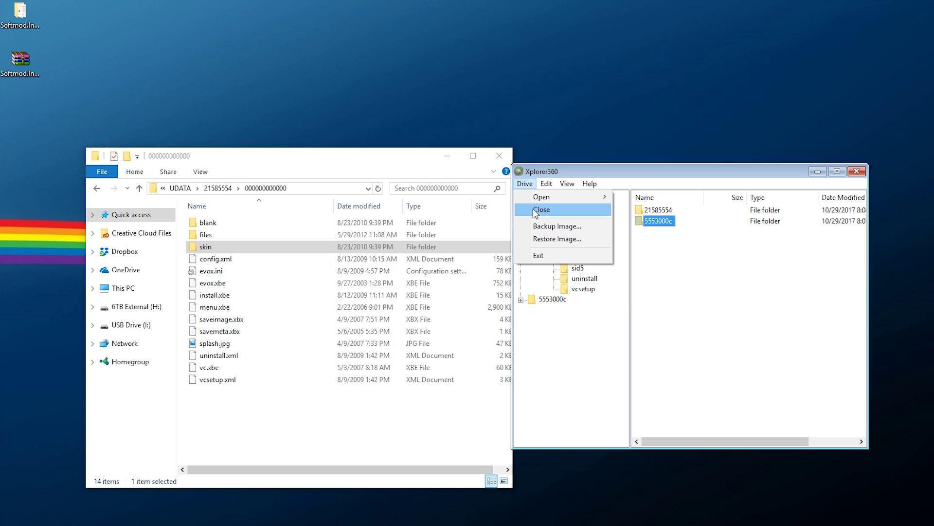
Close the memory unit drive, exit Xplorer360, and eject USB Drive (I:) from the PC
left_click(533, 208)
left_click(523, 184)
left_click(541, 254)
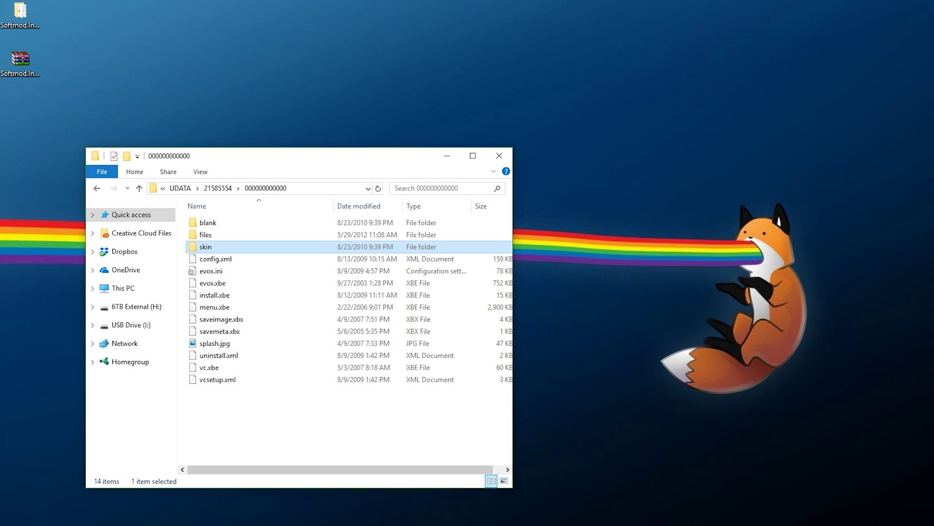
right_click(148, 325)
left_click(176, 237)
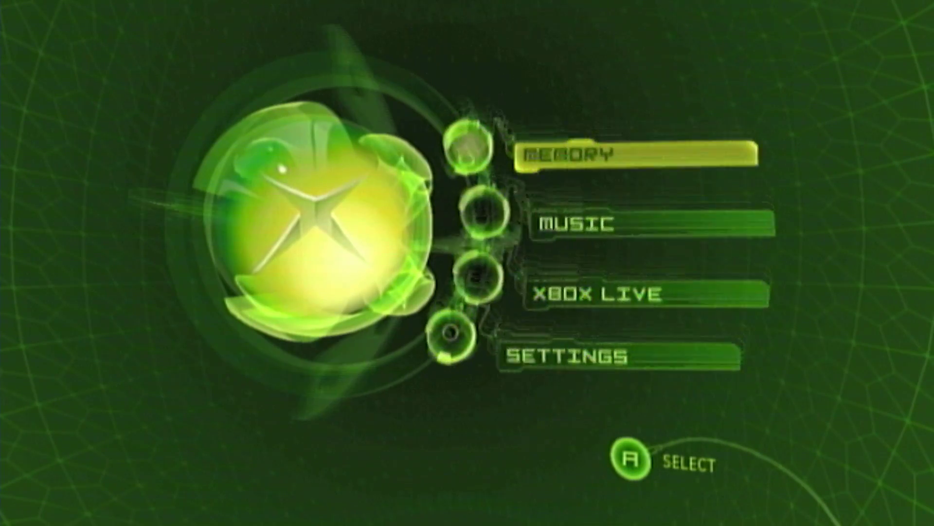
View the details of Memory Unit 1A's SID 5.11 Installer USB and SID5 Splinter Cell NTSC saves
key("Return")
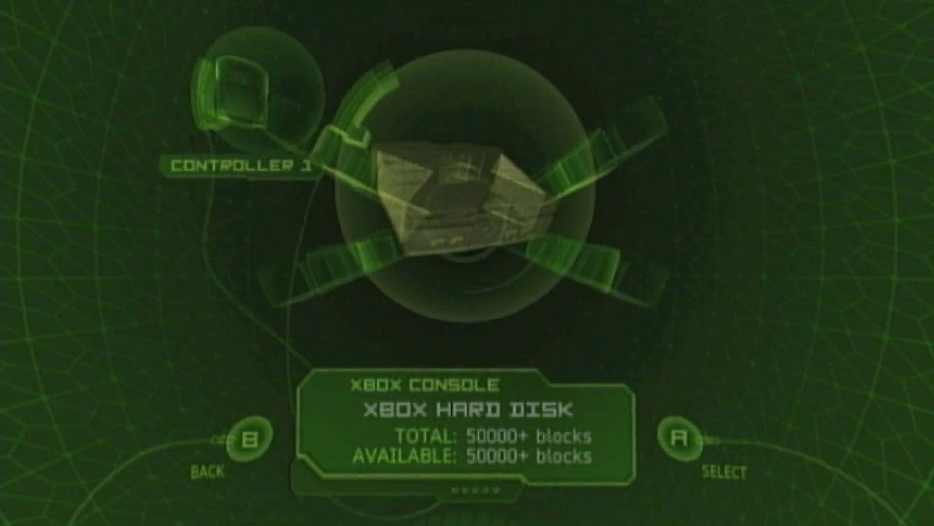
key("Left")
key("Return")
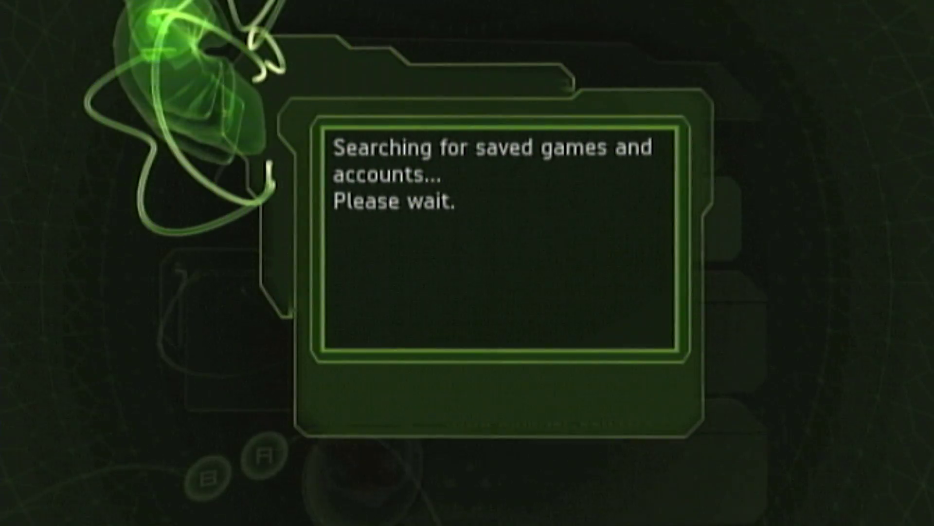
key("Down")
key("Return")
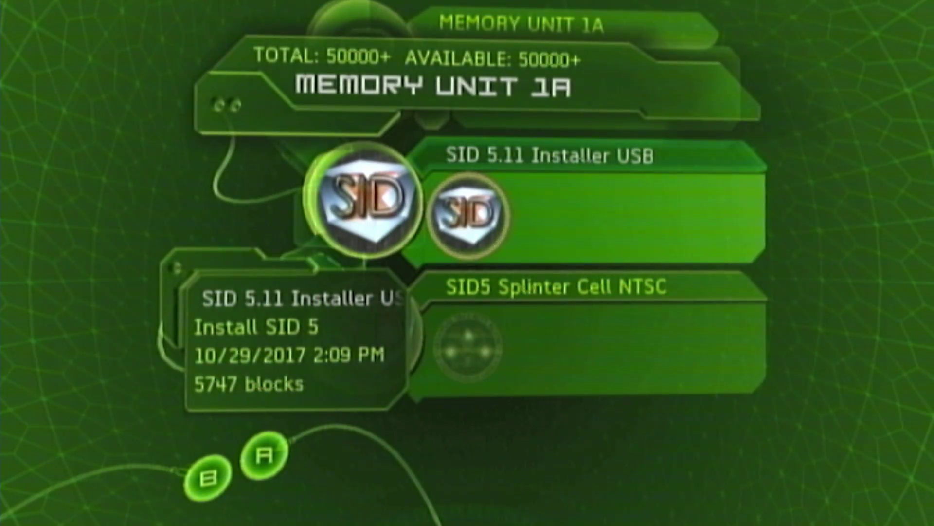
key("Escape")
key("Down")
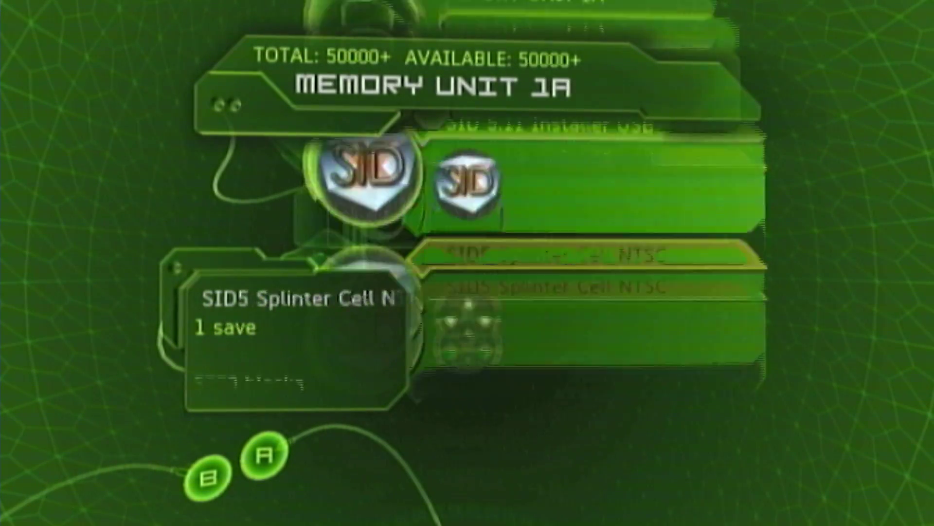
key("Return")
key("Escape")
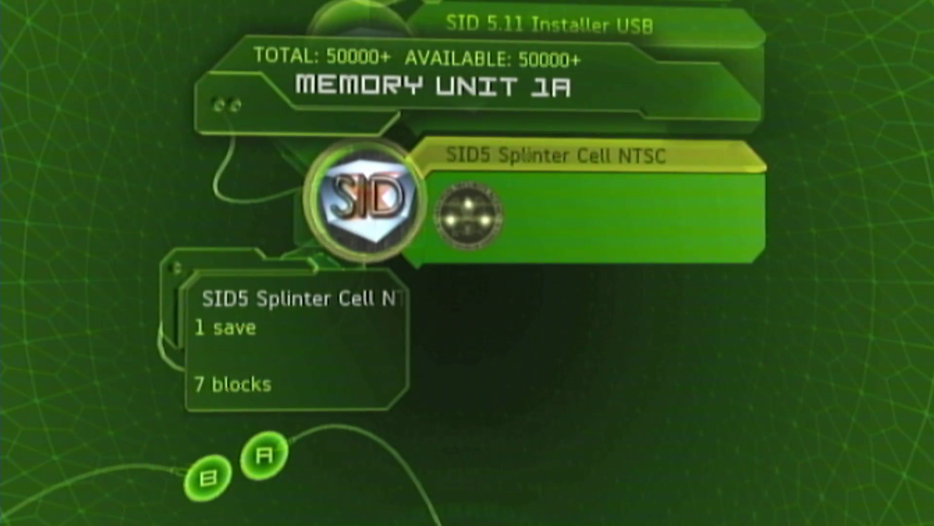
Copy the SID5 Splinter Cell NTSC and SID 5.11 Installer USB saves to the Xbox hard disk
key("Return")
key("Return")
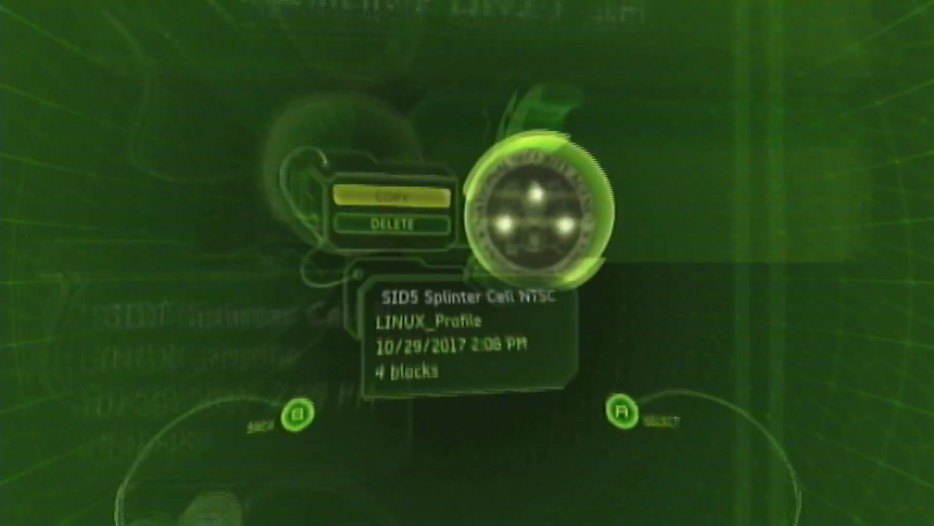
key("Return")
key("Return")
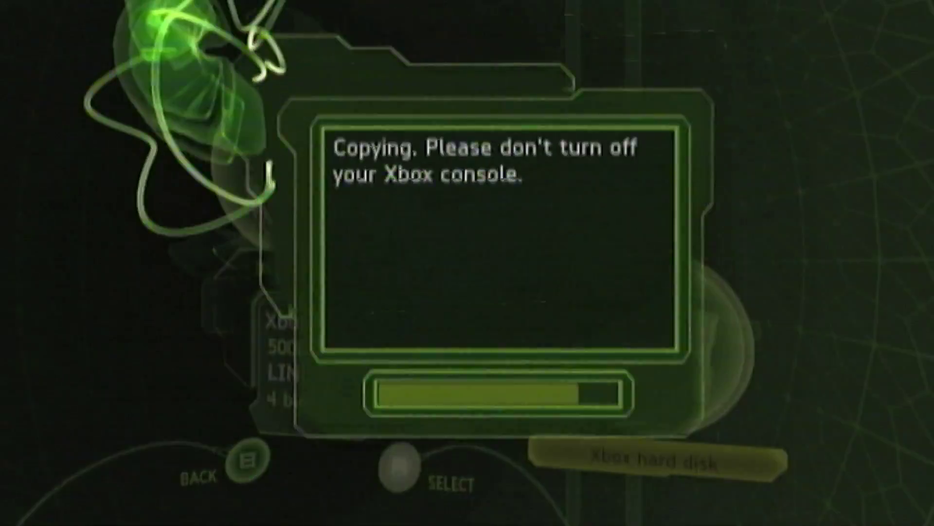
key("Escape")
key("Up")
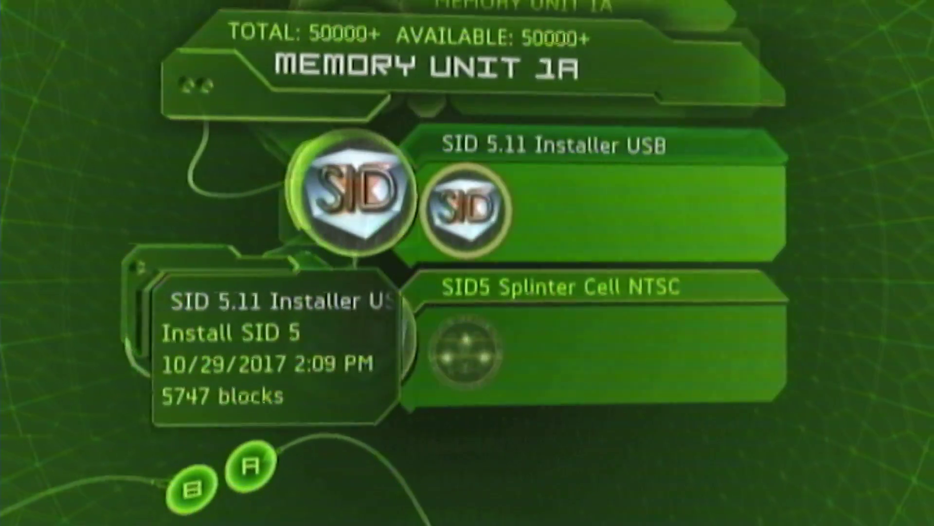
key("Return")
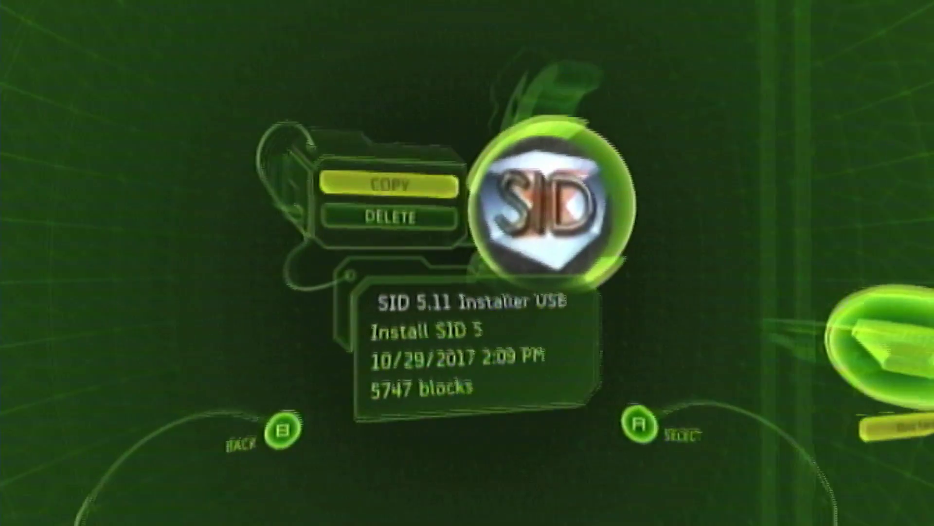
key("Return")
key("Return")
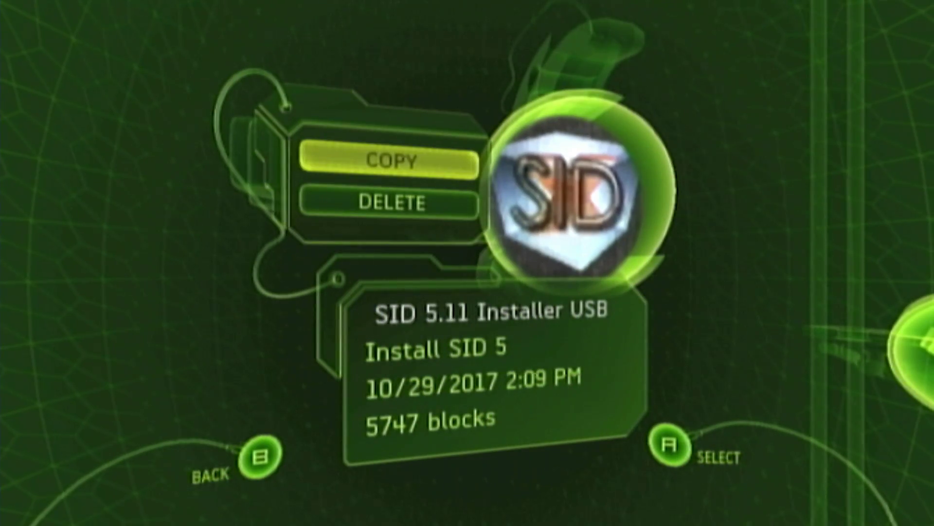
key("Escape")
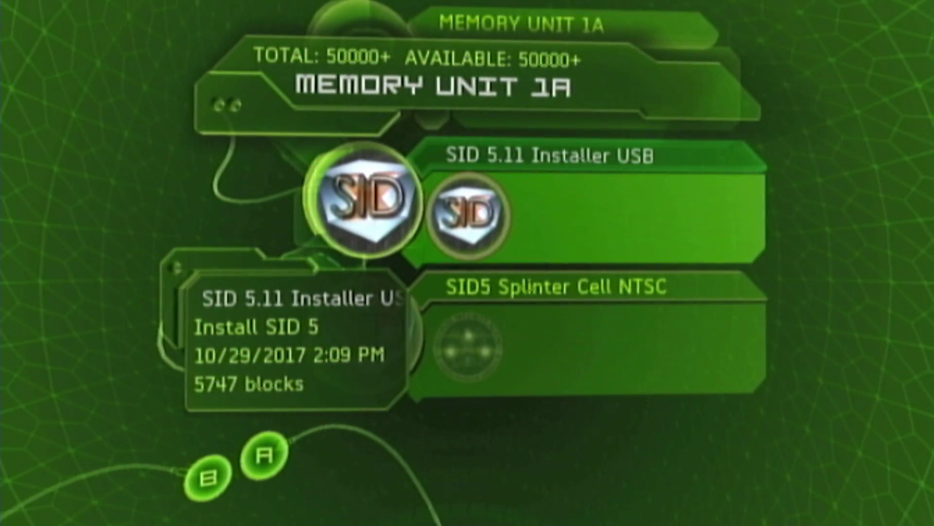
Check both copied SID saves on the Xbox hard disk, then return to the main dashboard menu
key("Escape")
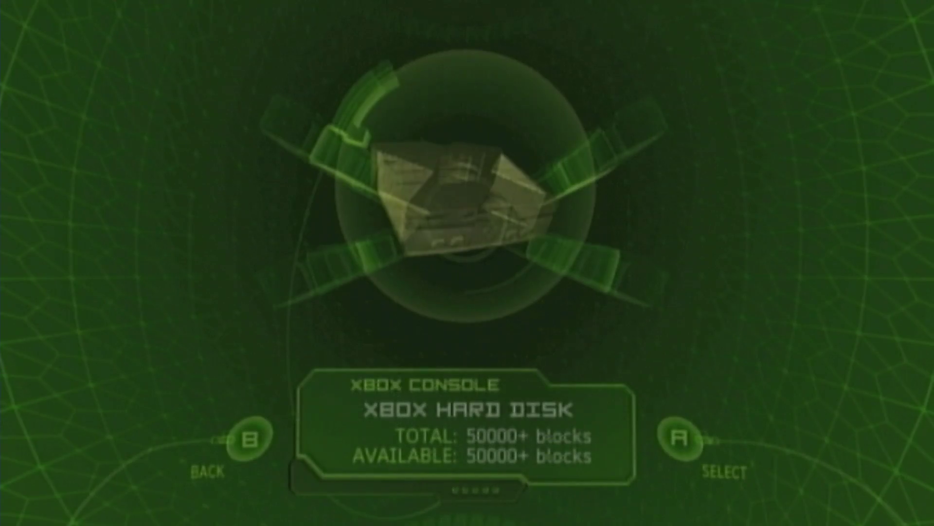
key("Return")
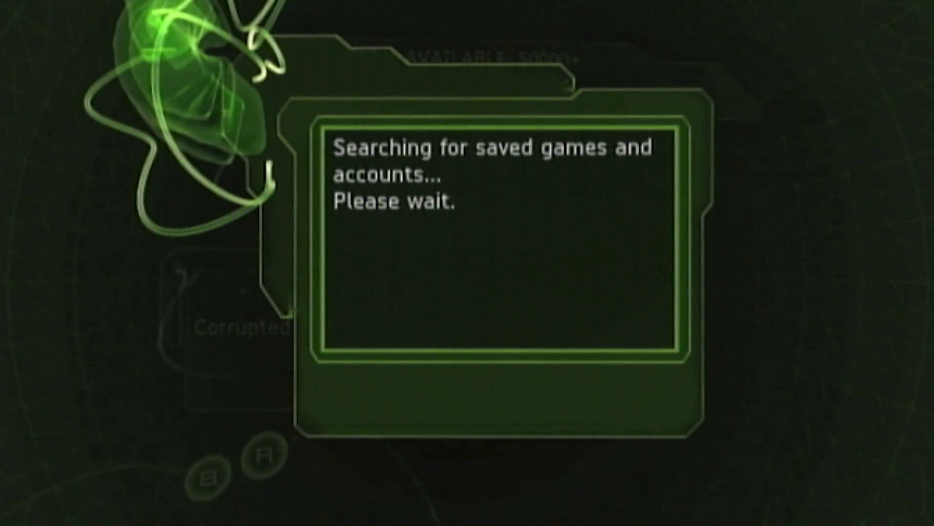
key("Right")
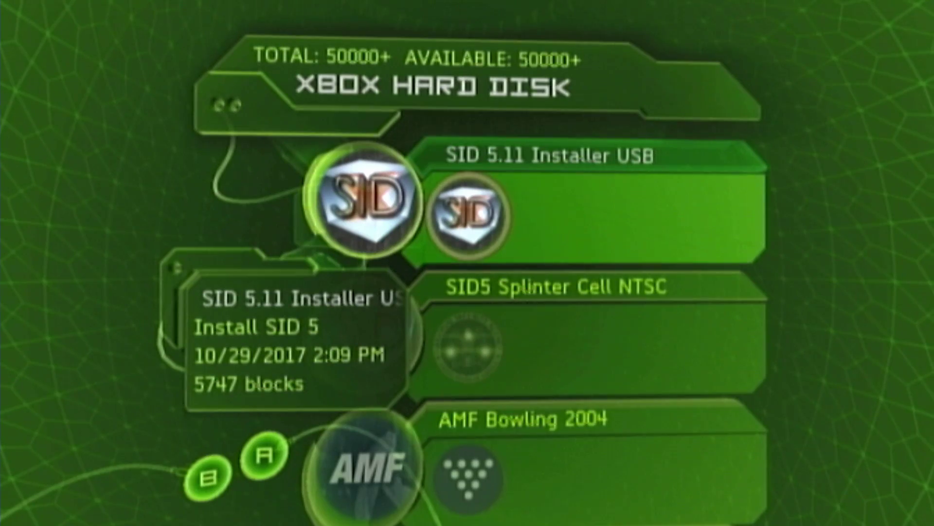
key("Down")
key("Left")
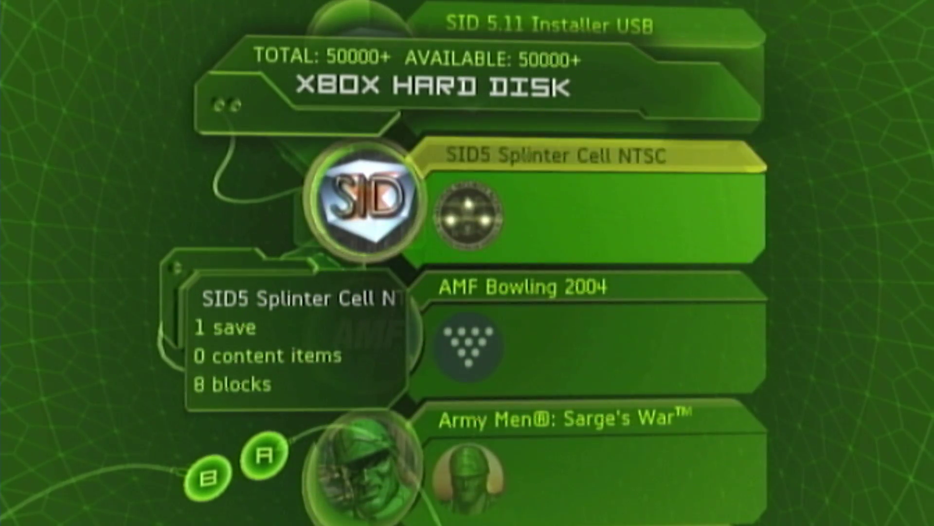
key("Right")
key("Up")
key("Escape")
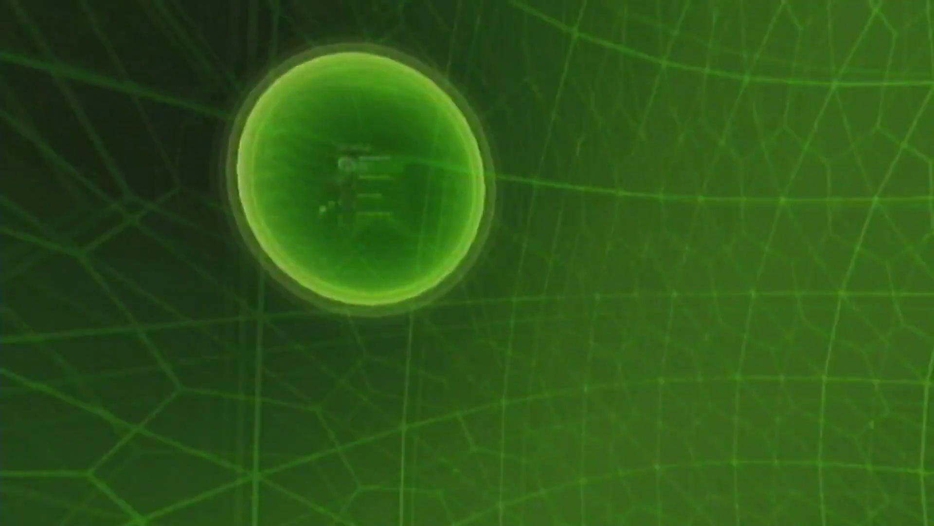
key("Escape")
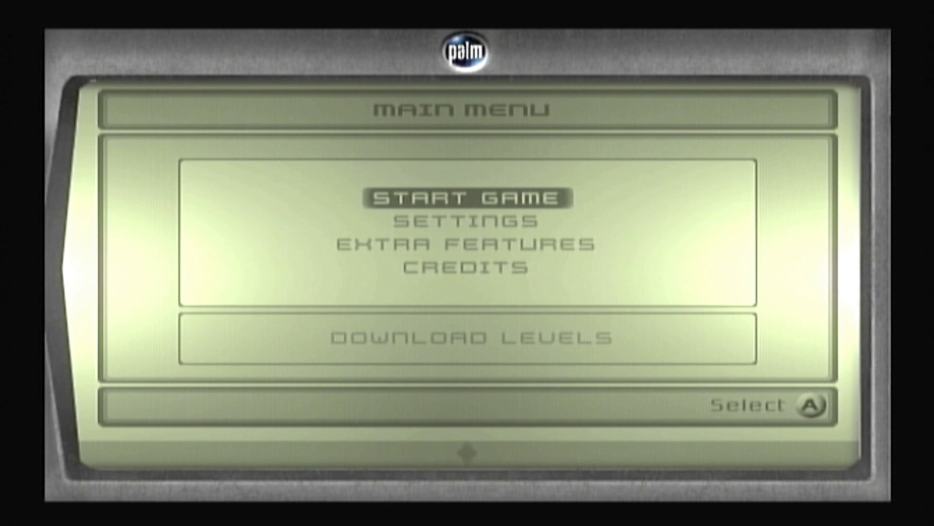
Start Splinter Cell and load the LINUX profile's checkpoint to launch Softmod Installer Deluxe
key("Return")
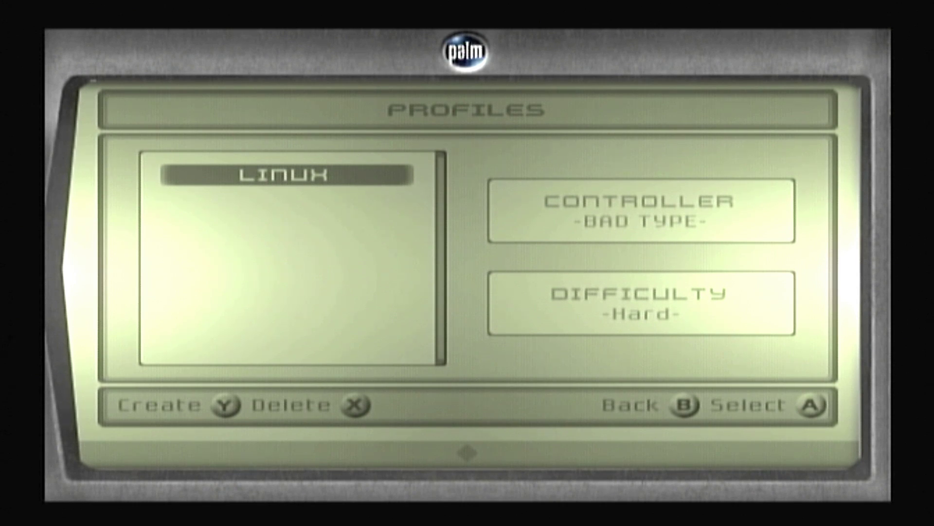
key("Return")
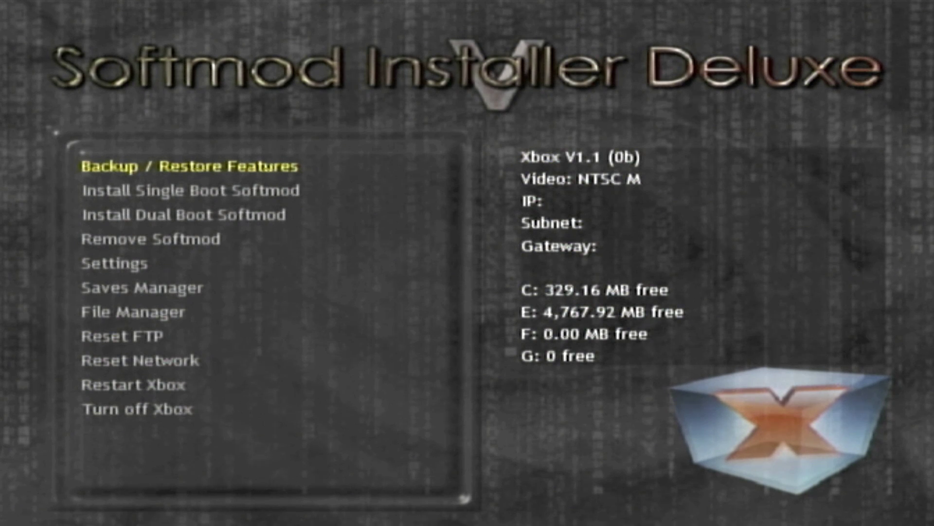
Create the EEPROM backup via Backup / Restore Features and return to the main menu
key("Return")
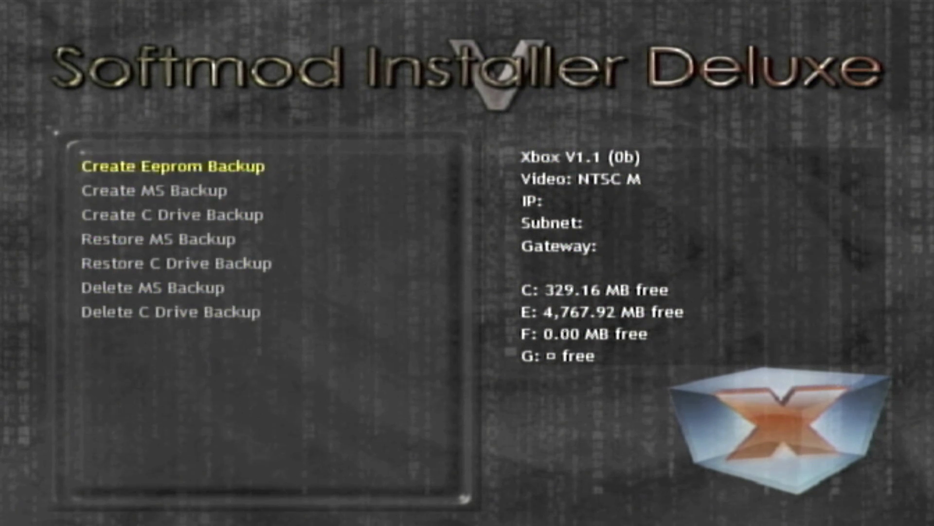
key("Return")
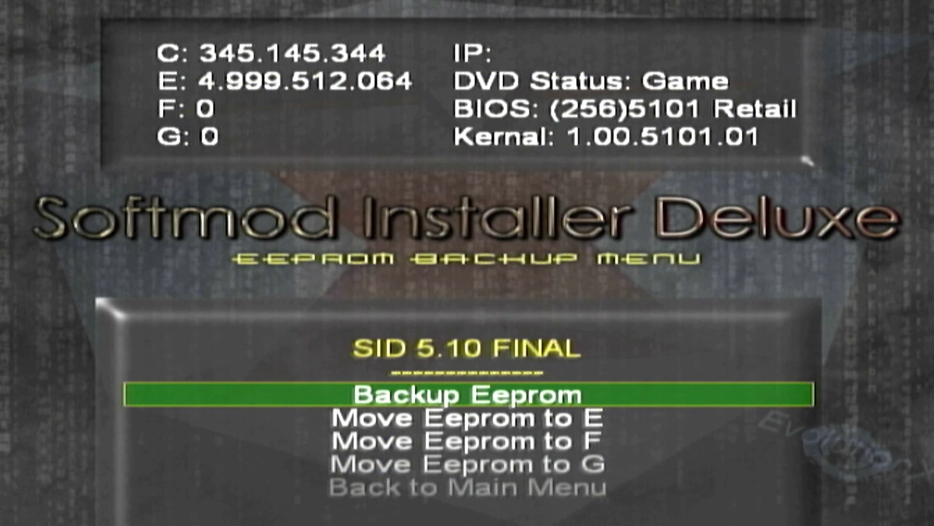
key("Return")
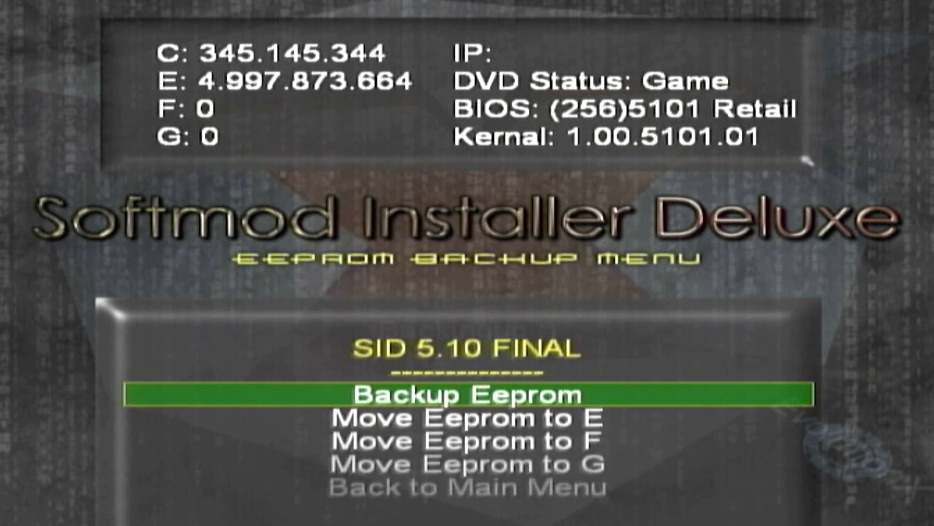
key("Down")
key("Down")
key("Down")
key("Down")
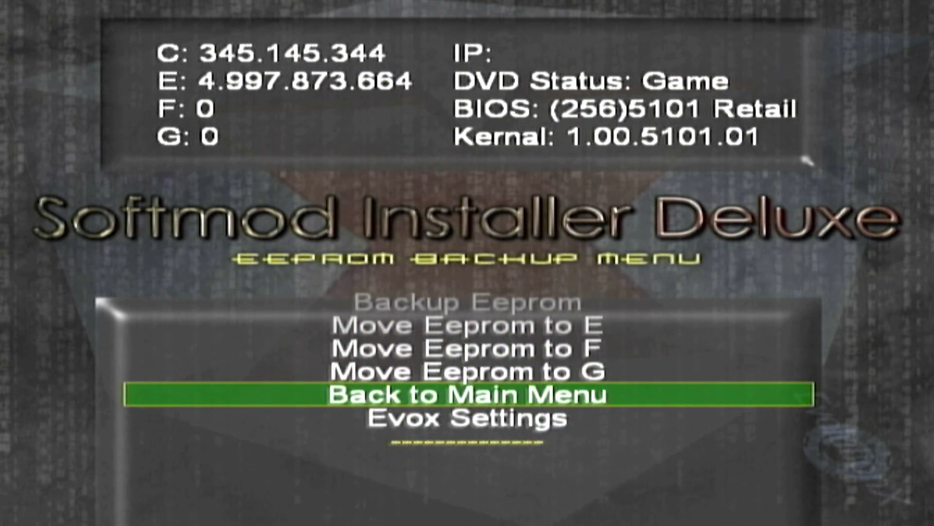
key("Return")
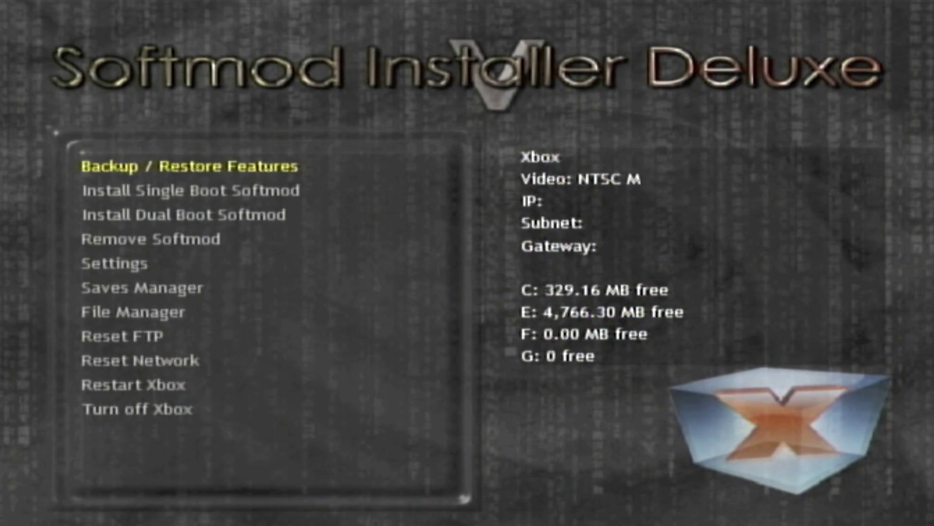
Create an MS backup of the C drive, answering Yes, and return to the main menu
key("Return")
key("Down")
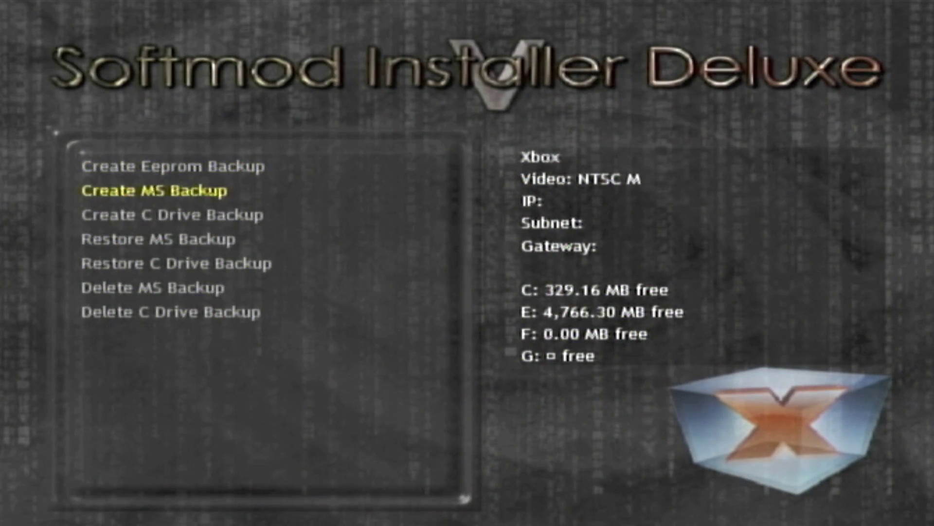
key("Return")
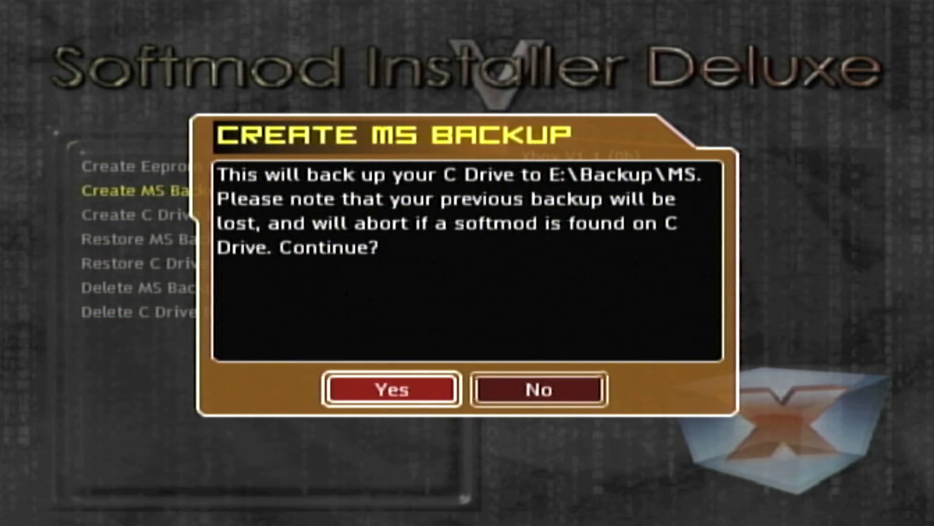
key("Right")
key("Left")
key("Return")
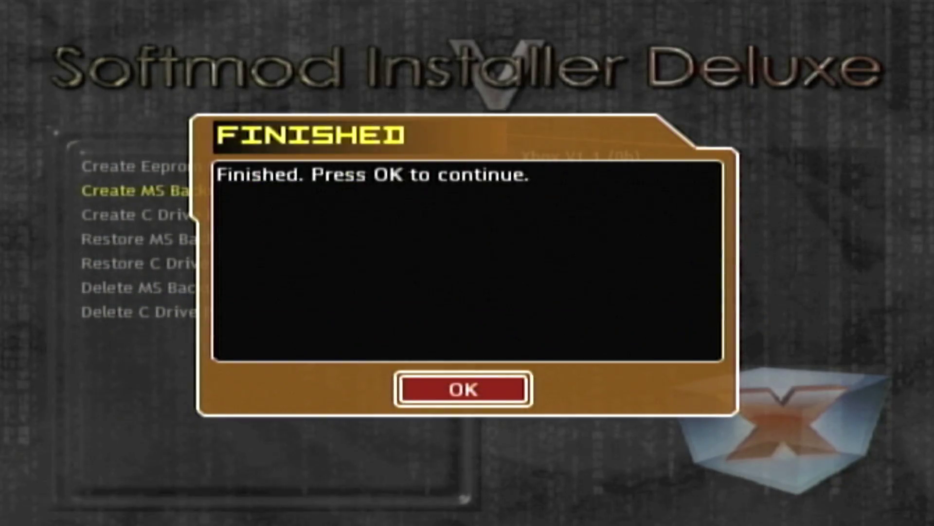
key("Return")
key("Down")
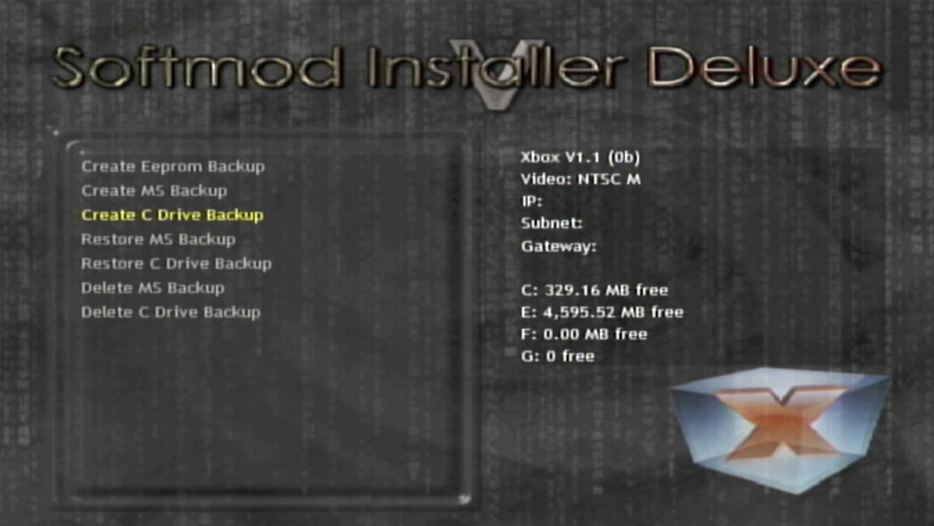
key("Up")
key("Up")
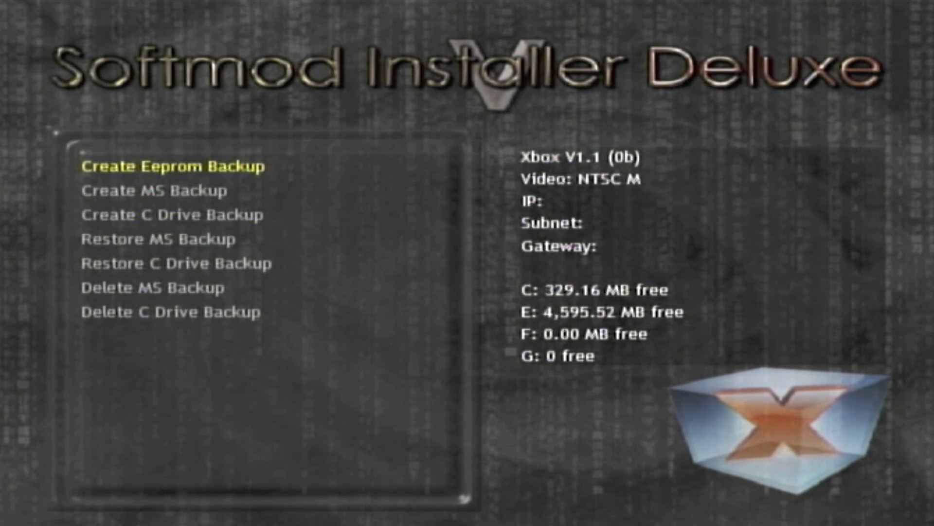
key("Escape")
key("Down")
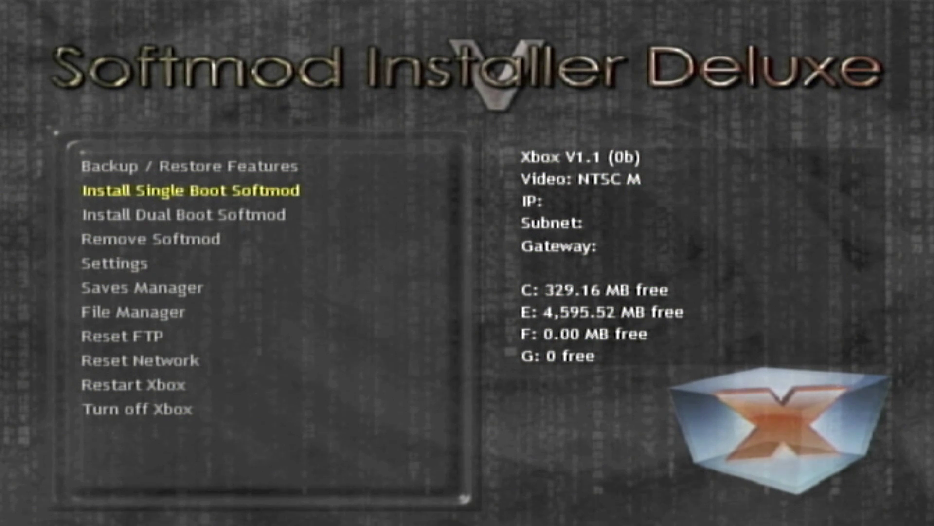
Choose the Standard variant of the single boot softmod install
key("Return")
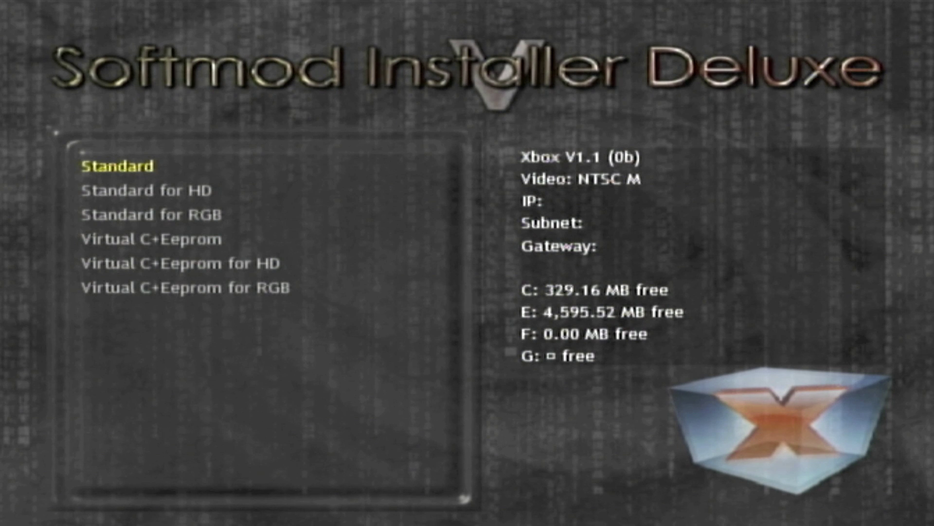
key("Down")
key("Down")
key("Down")
key("Up")
key("Up")
key("Up")
key("Down")
key("Down")
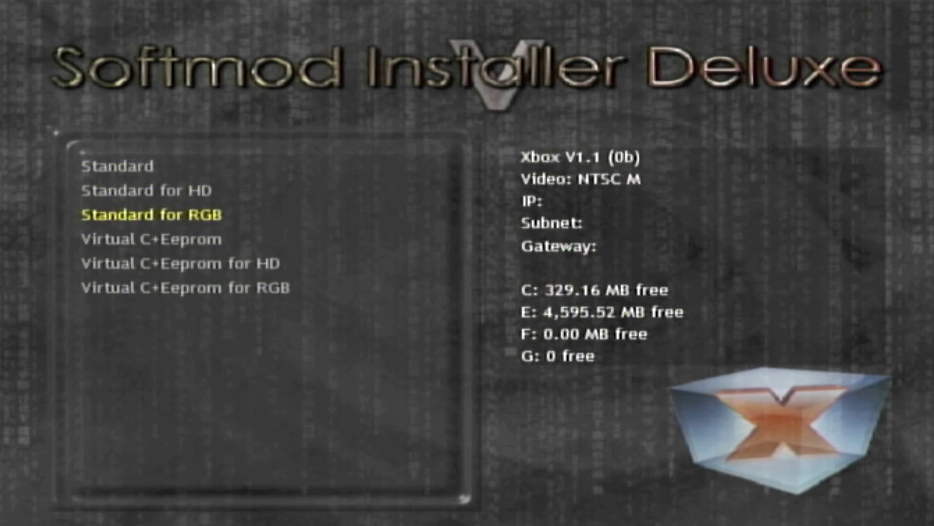
key("Up")
key("Up")
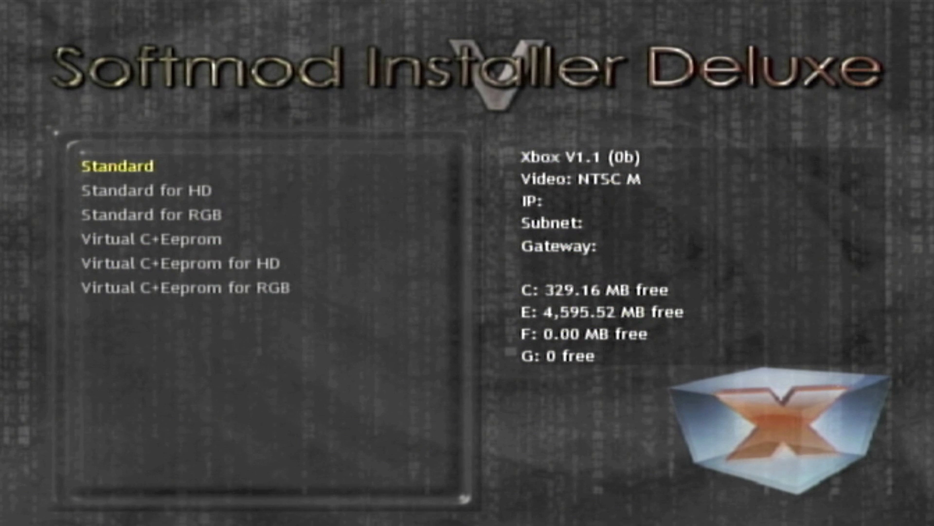
key("Down")
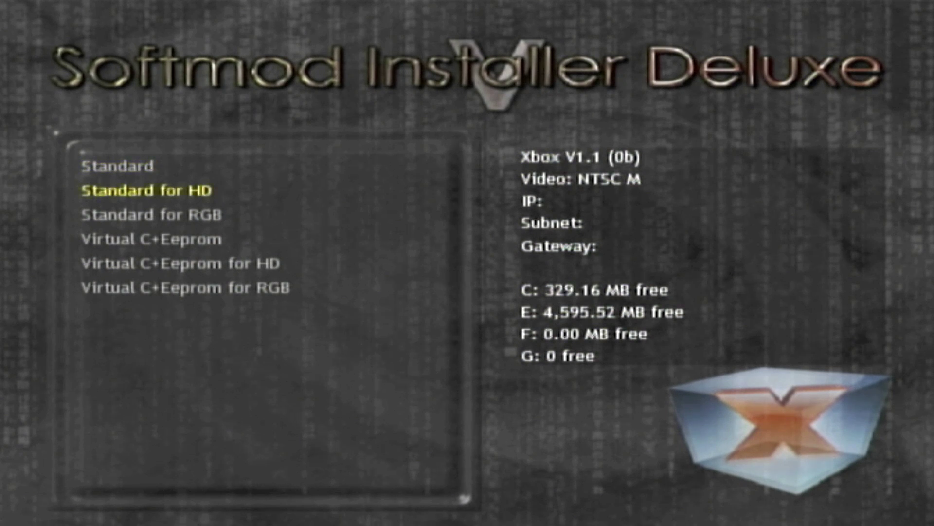
key("Down")
key("Up")
key("Up")
key("Return")
Select Install UnleashX Dashboard to bring up the INSTALL confirmation
key("Down")
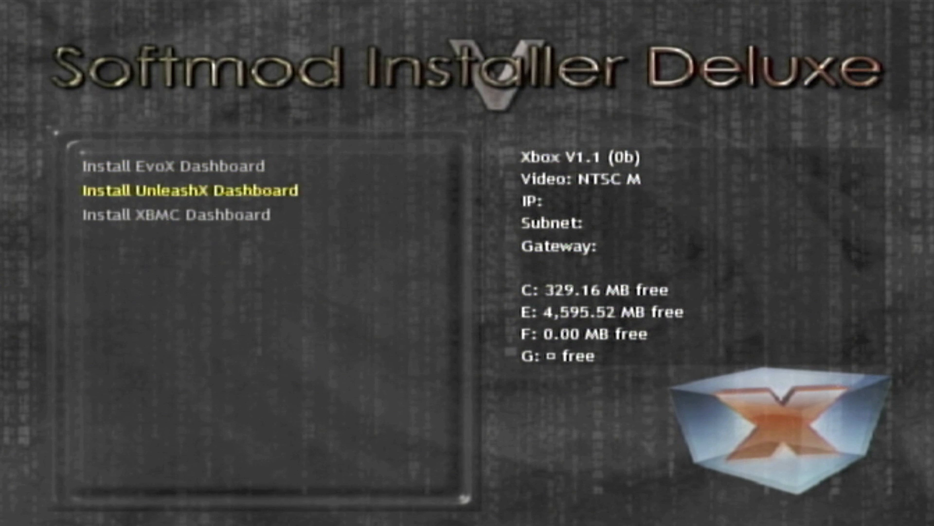
key("Up")
key("Down")
key("Down")
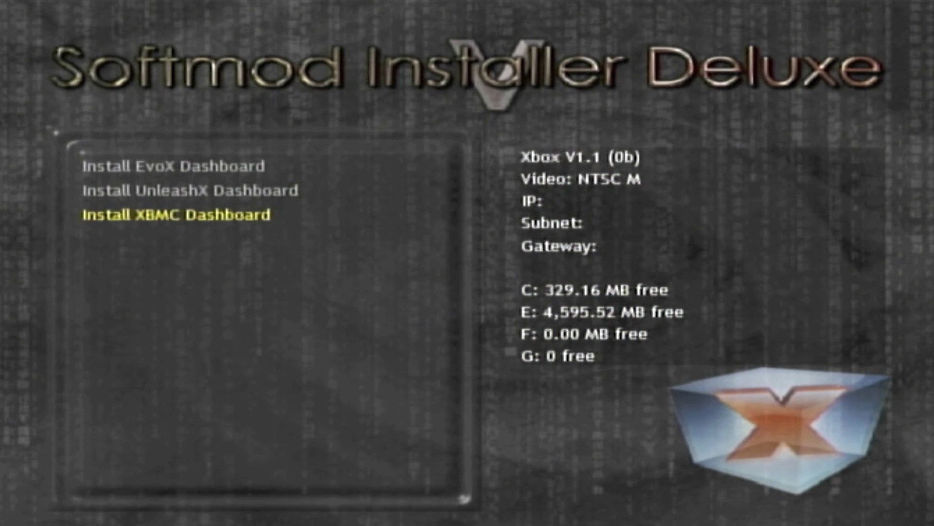
key("Up")
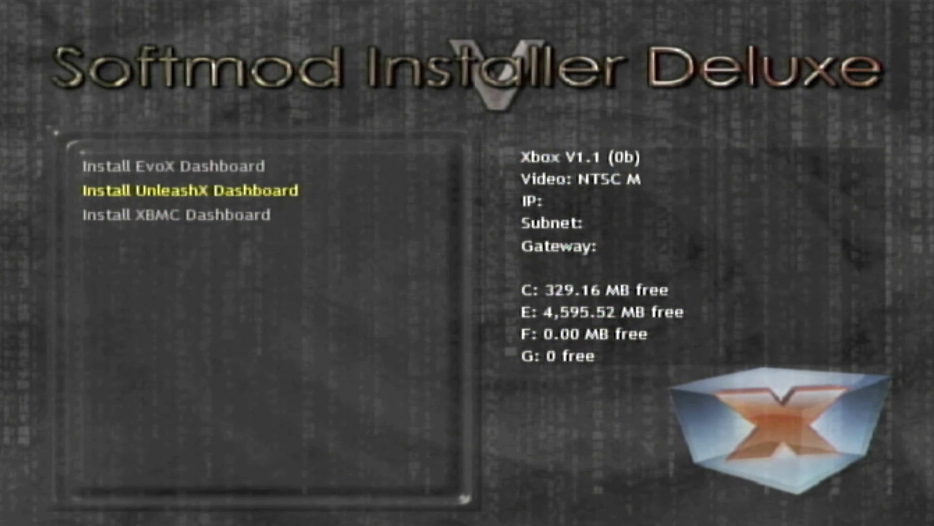
key("Return")
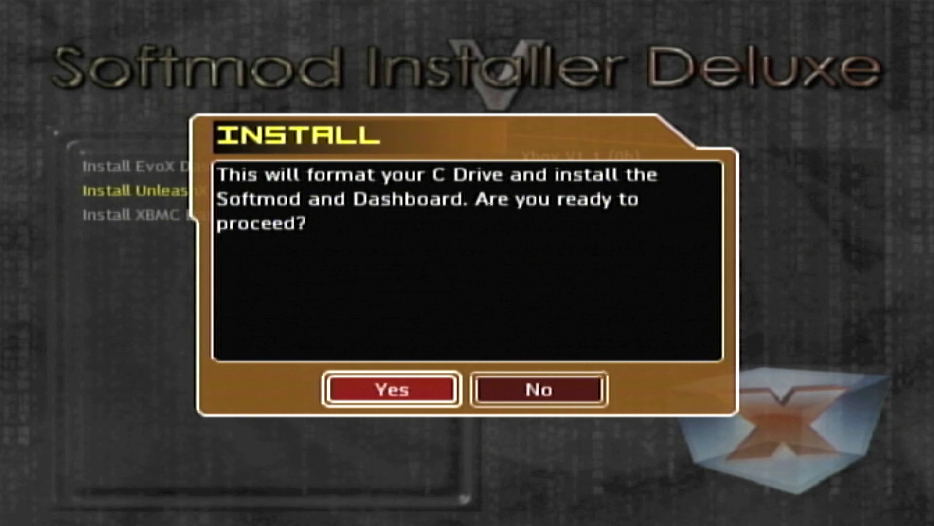
Answer Yes to formatting drive C and the install check, then Yes to restart after copying
key("Return")
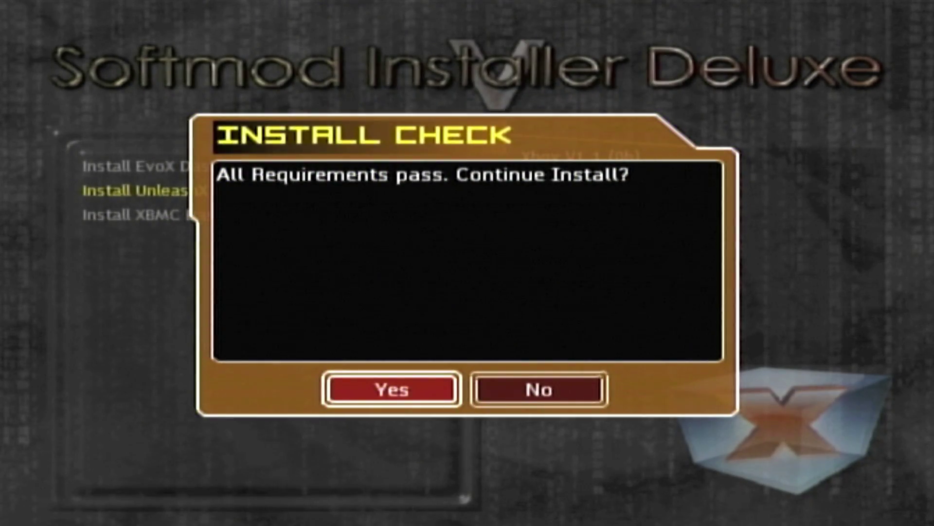
key("Right")
key("Left")
key("Return")
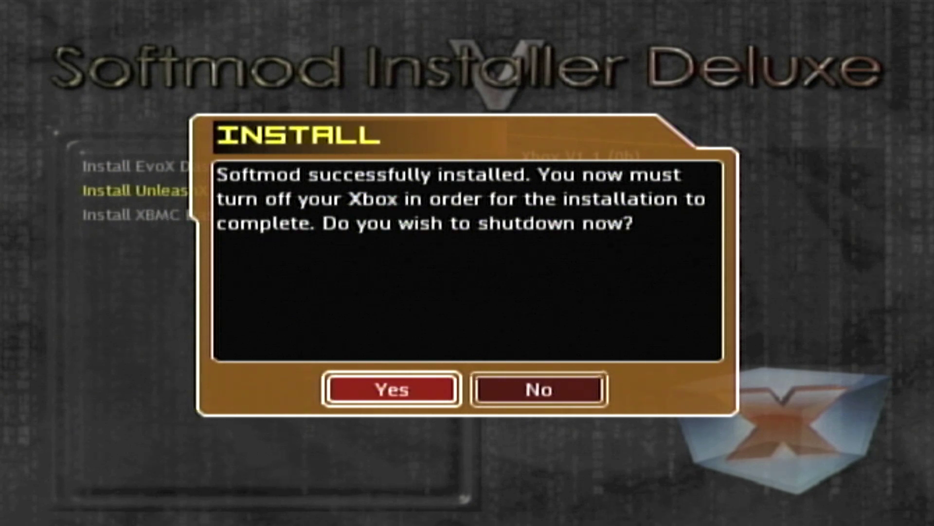
key("Return")
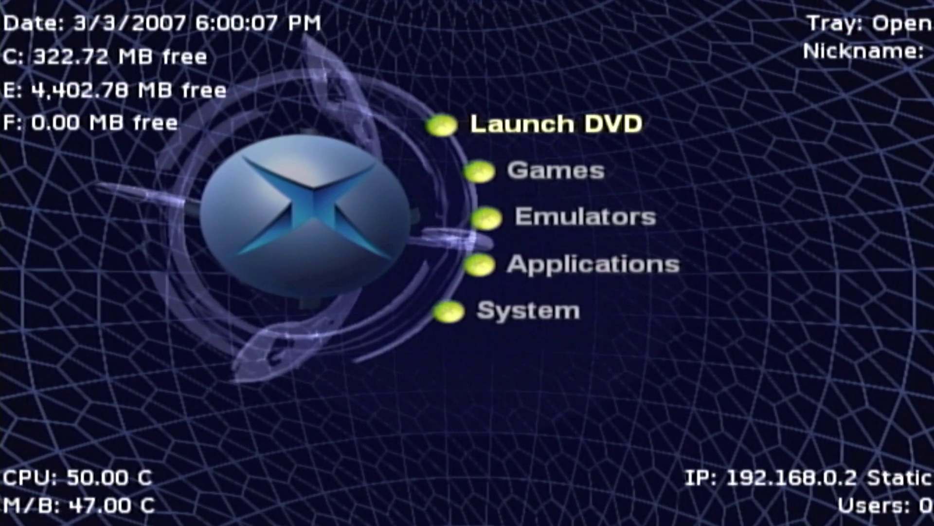
Open the Games list in UnleashX and find it empty
key("Down")
key("Down")
key("Down")
key("Down")
key("Down")
key("Down")
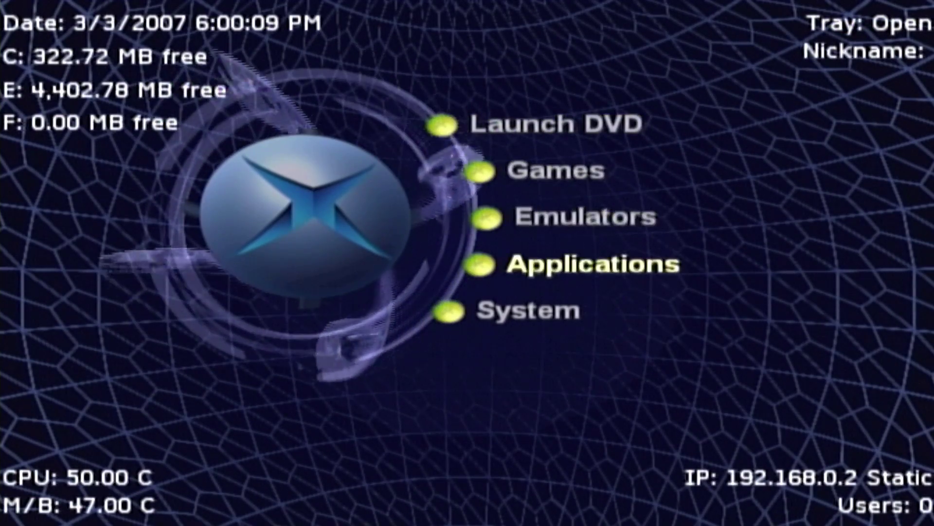
key("Up")
key("Up")
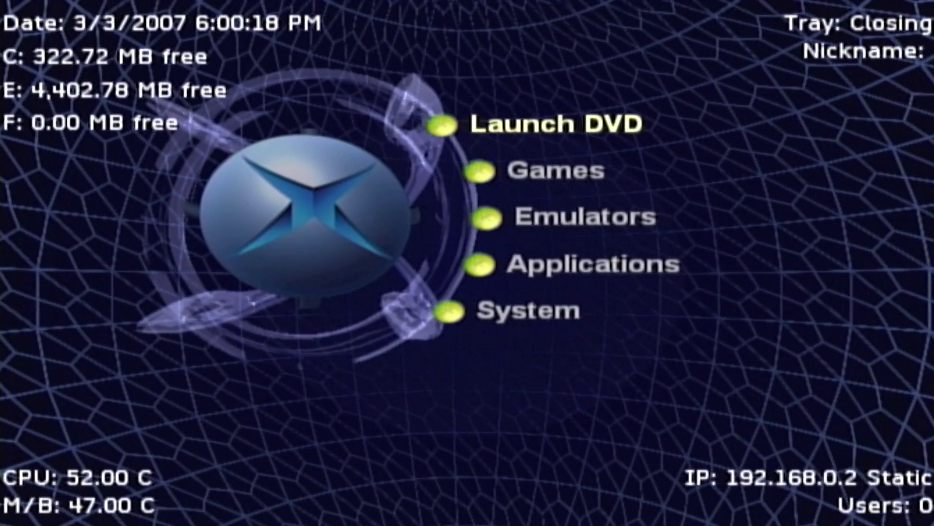
key("Down")
key("Return")
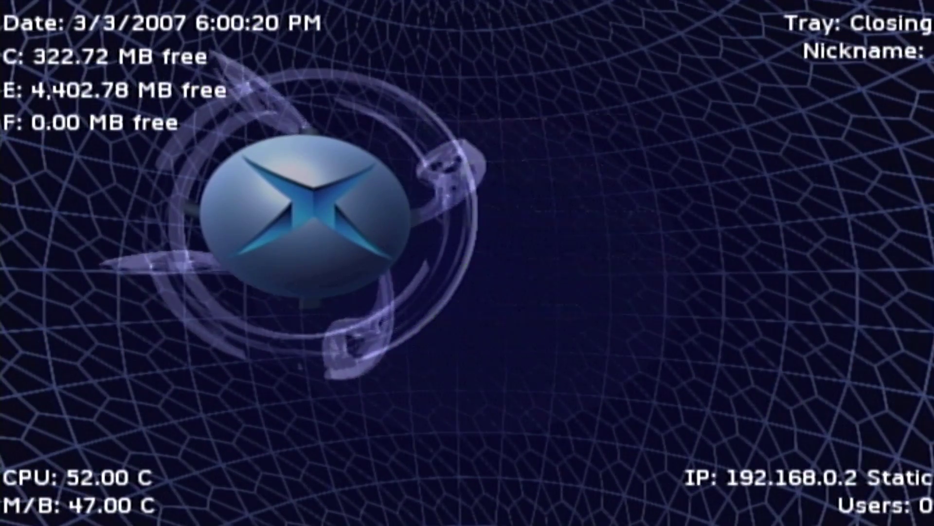
key("Escape")
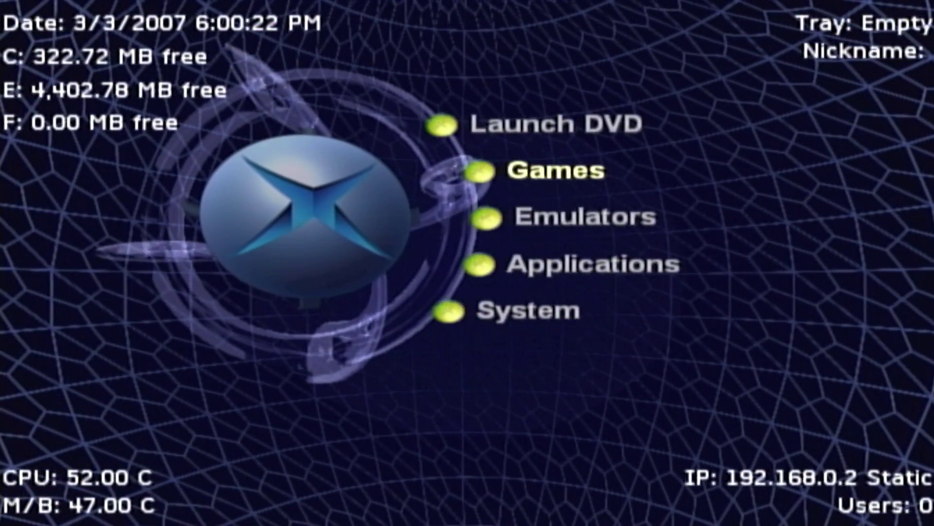
key("Return")
key("Escape")
Browse the installed applications in the Applications list, such as DVD2Xbox
key("Down")
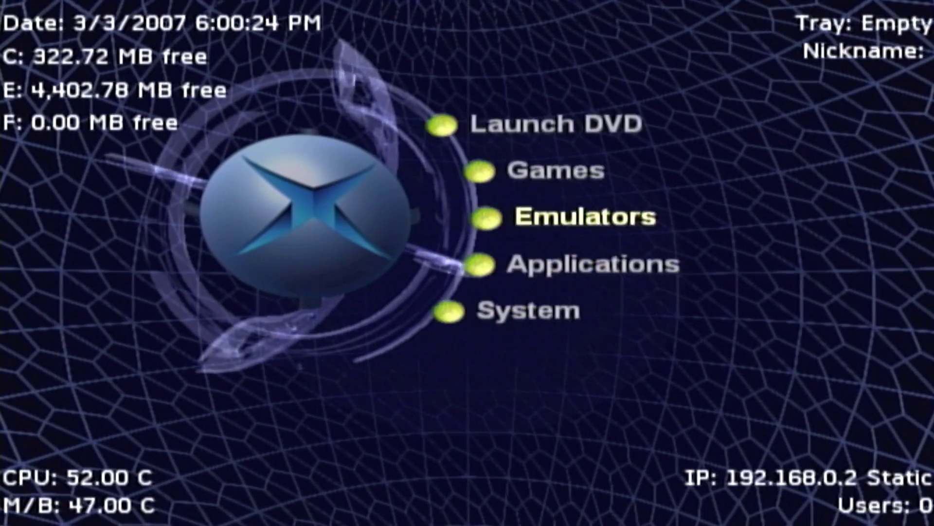
key("Down")
key("Return")
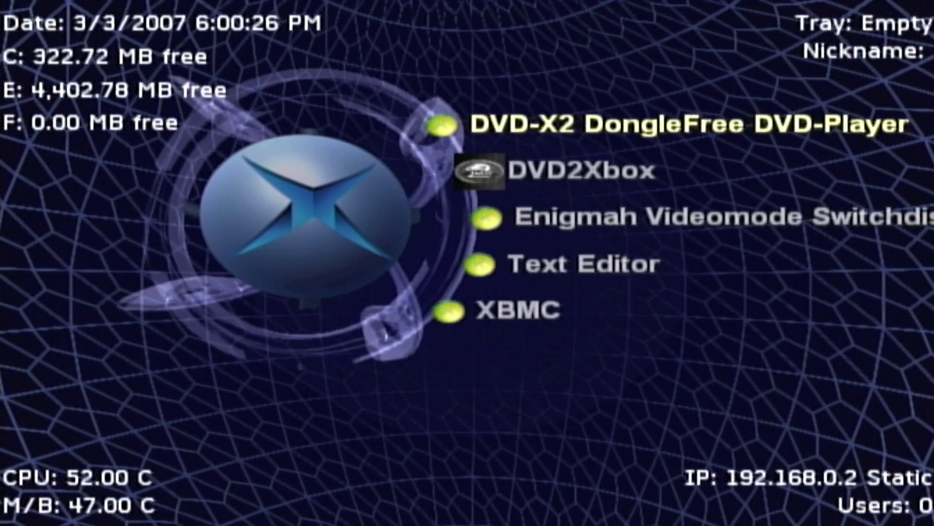
key("Escape")
key("Return")
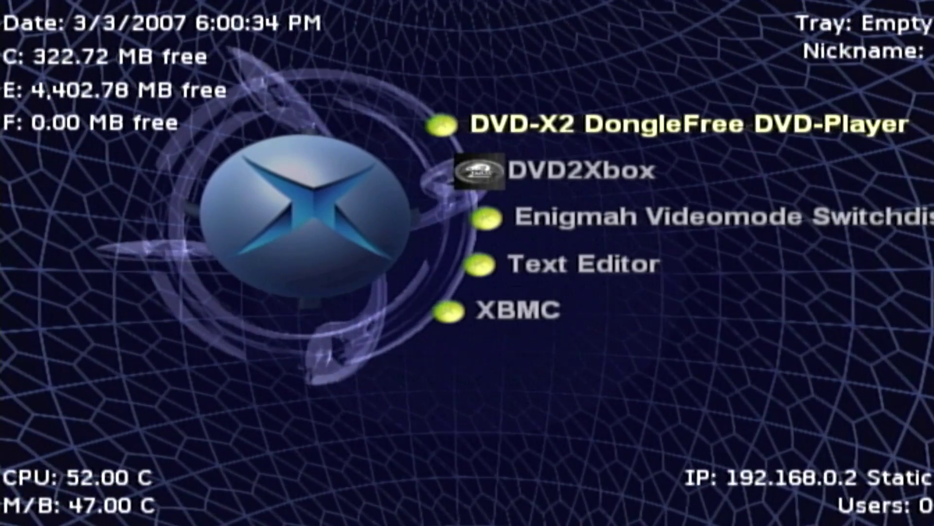
key("Down")
key("Down")
key("Down")
key("Down")
key("Up")
key("Up")
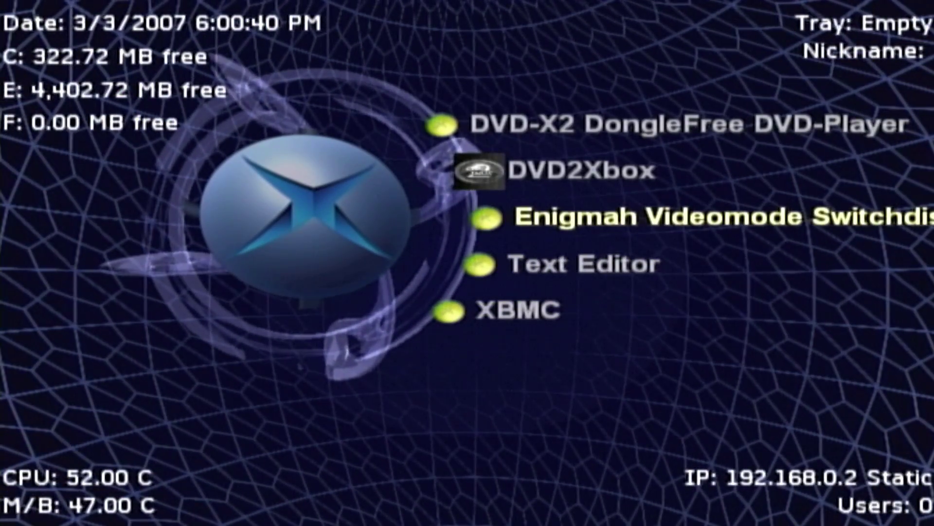
key("Up")
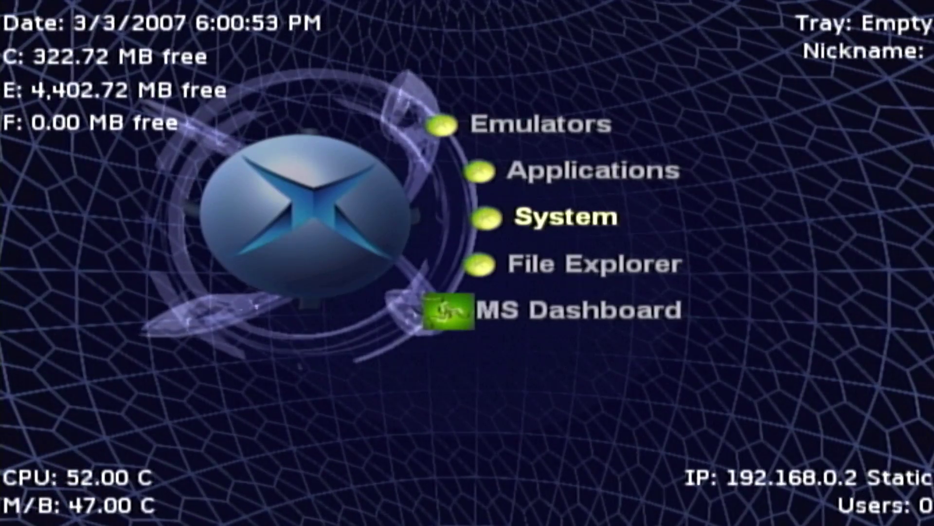
Open the System submenu and choose Settings to reach the Control Panel
key("Return")
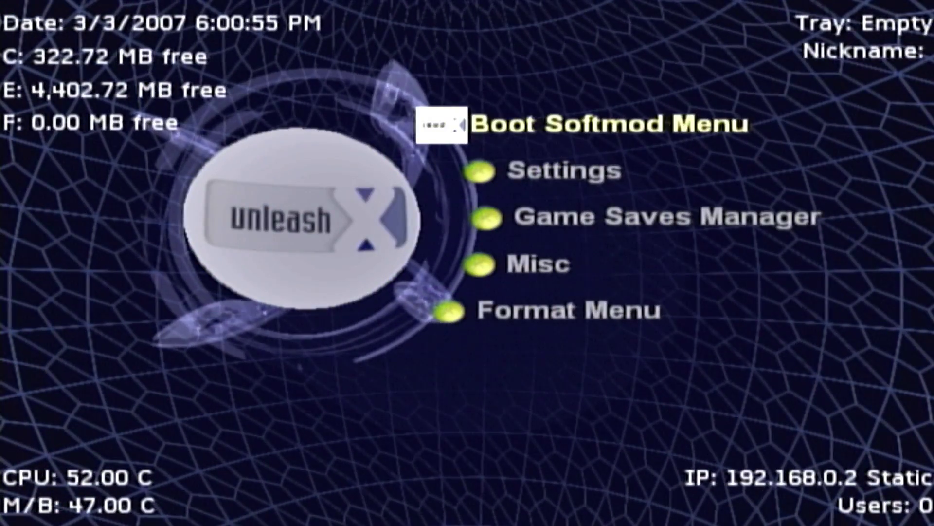
key("Down")
key("Up")
key("Down")
key("Down")
key("Down")
key("Down")
key("Down")
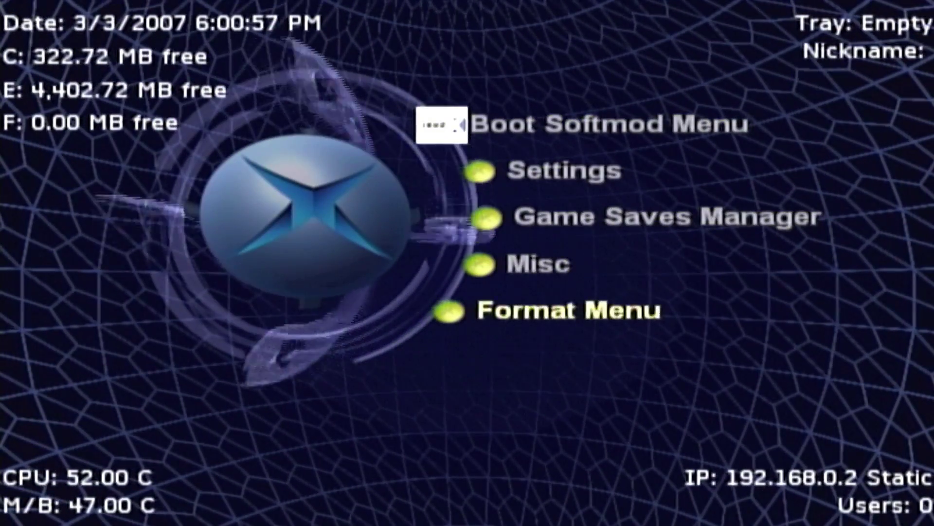
key("Up")
key("Up")
key("Up")
key("Up")
key("Up")
key("Down")
key("Return")
In UnleashX's Network settings, switch the network Type from Static to DHCP
key("Down")
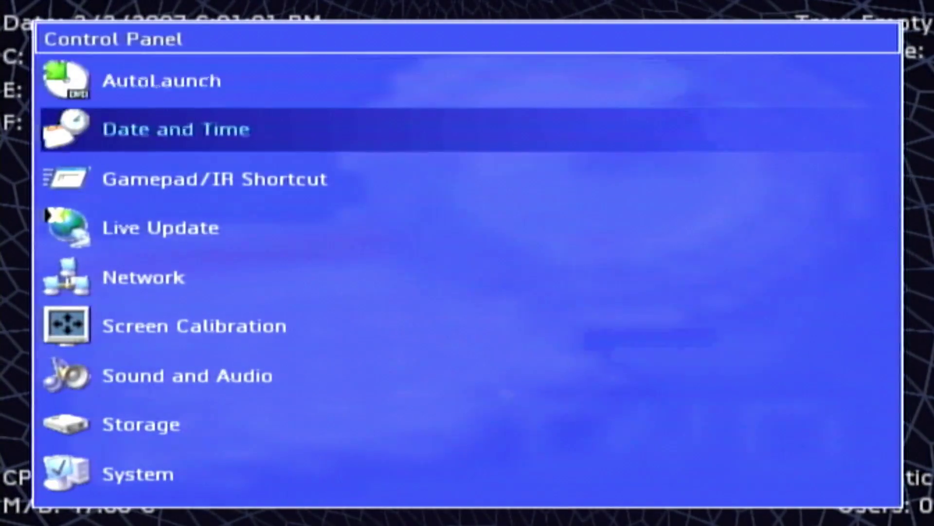
key("Down")
key("Down")
key("Down")
key("Return")
key("Down")
key("Down")
key("Down")
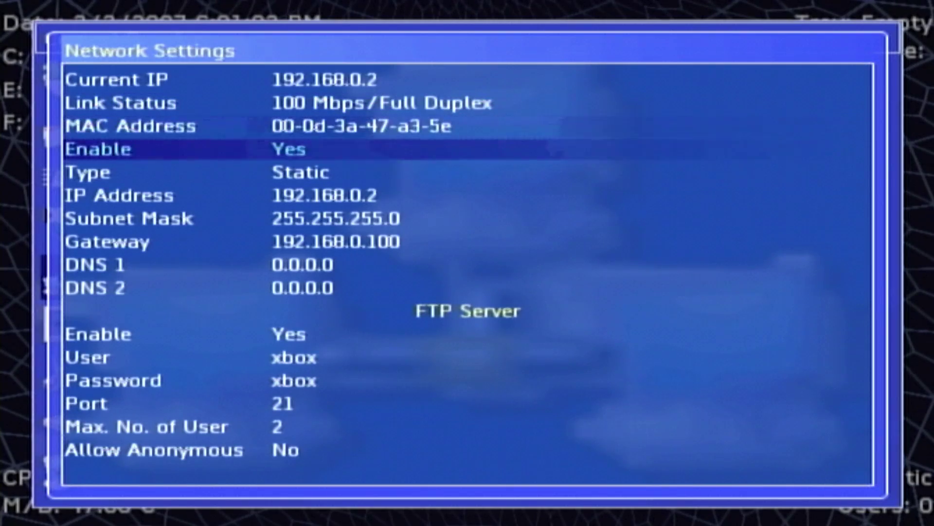
key("Down")
key("Return")
key("Up")
key("Up")
key("Up")
key("Up")
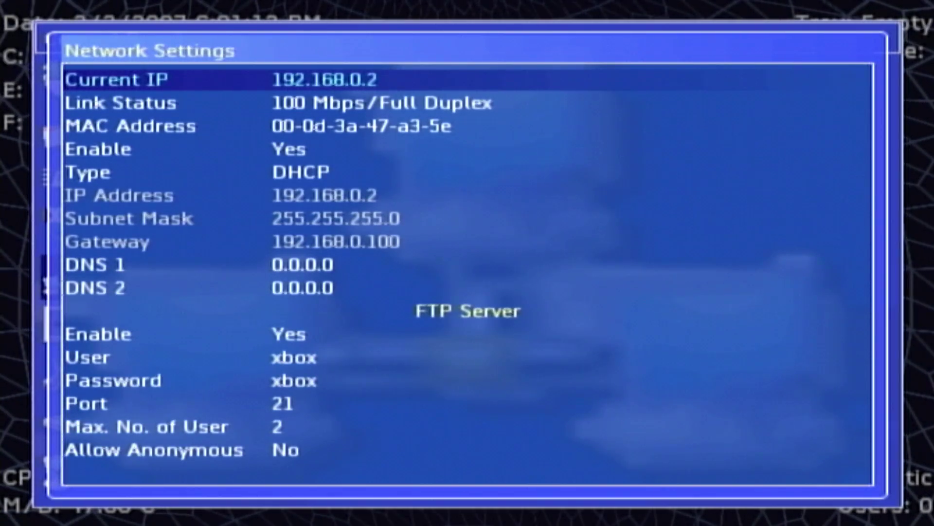
Leave Network settings saving the DHCP change, then launch the MS Dashboard
key("Escape")
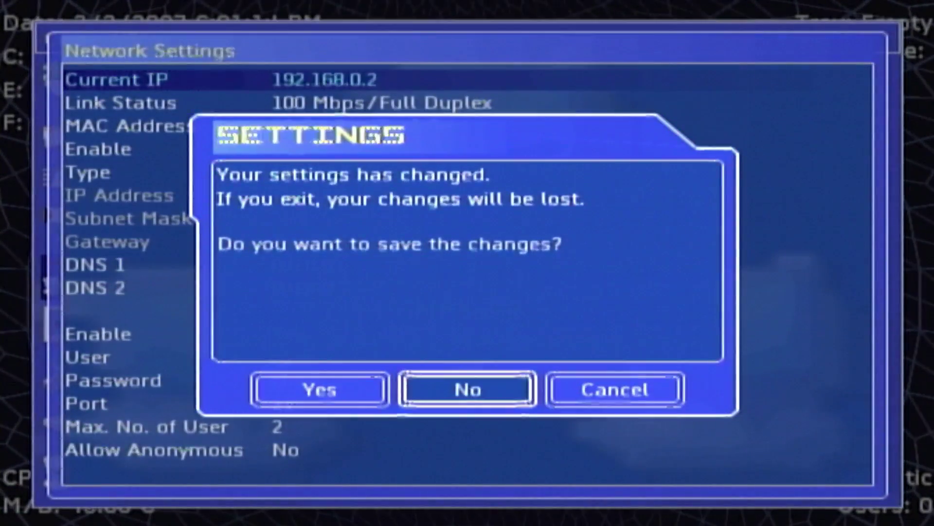
key("Left")
key("Return")
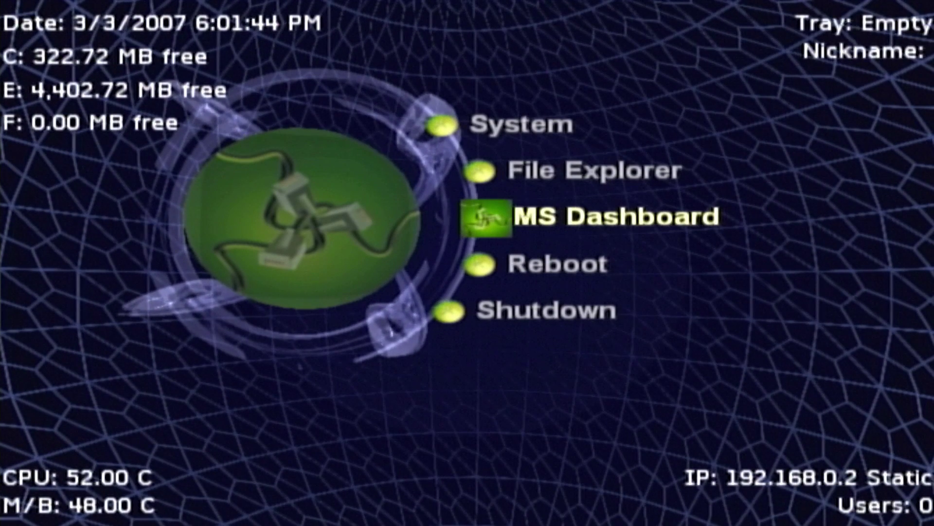
key("Return")
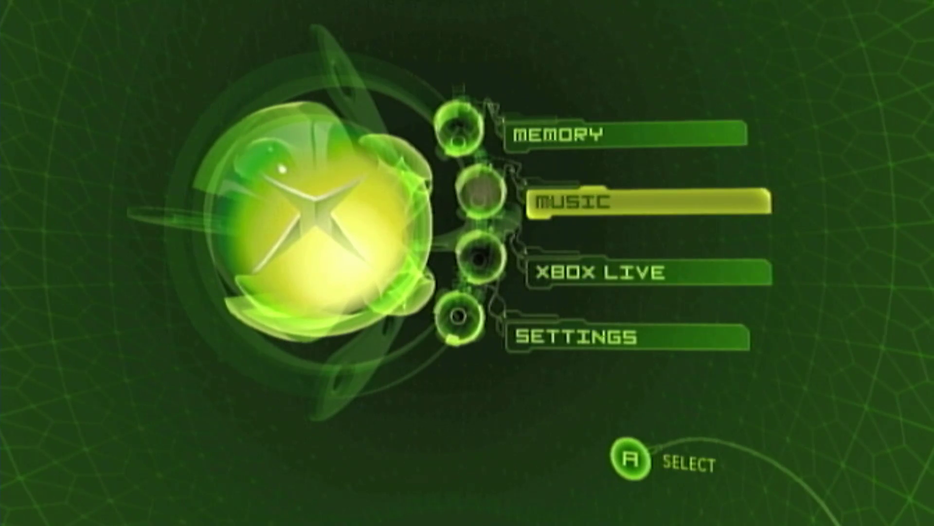
Browse the MS Dashboard Settings list up to Clock, then exit back to the dashboard
key("Down")
key("Down")
key("Return")
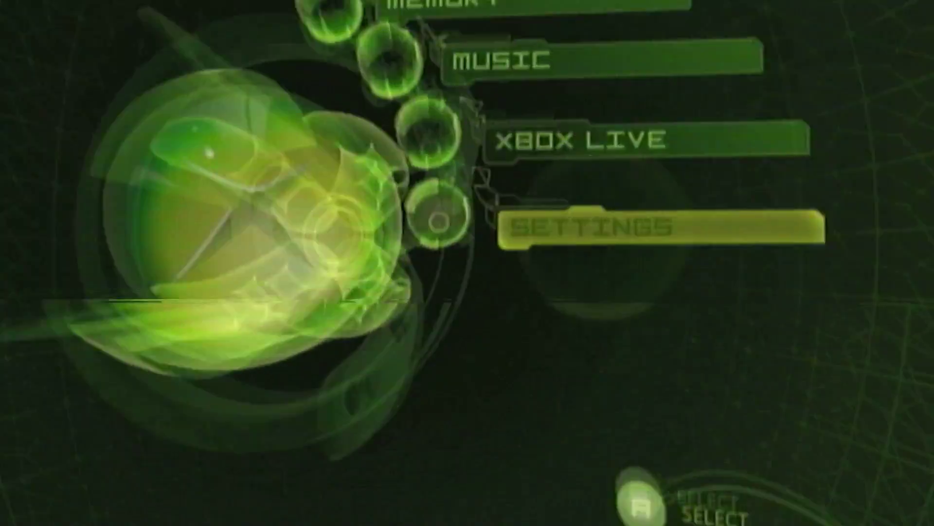
key("Down")
key("Down")
key("Down")
key("Down")
key("Down")
key("Down")
key("Down")
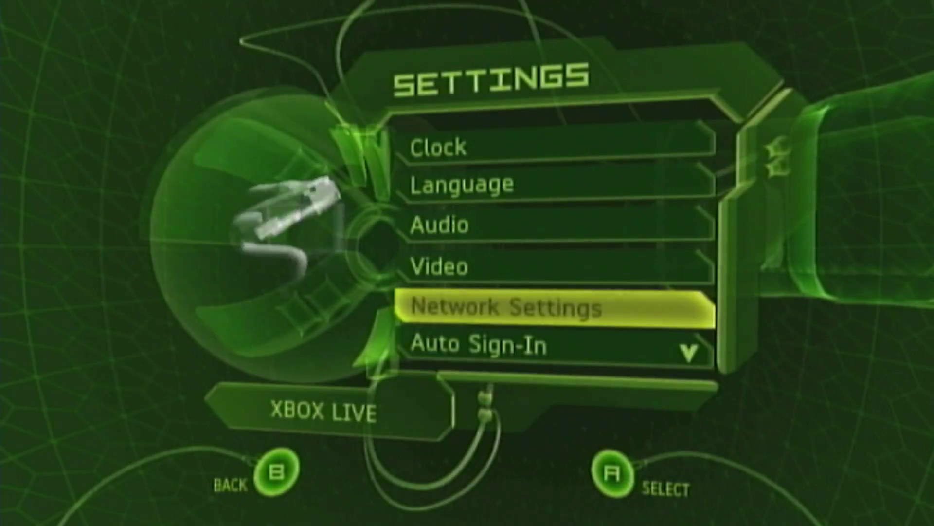
key("Down")
key("Up")
key("Up")
key("Up")
key("Up")
key("Up")
key("Up")
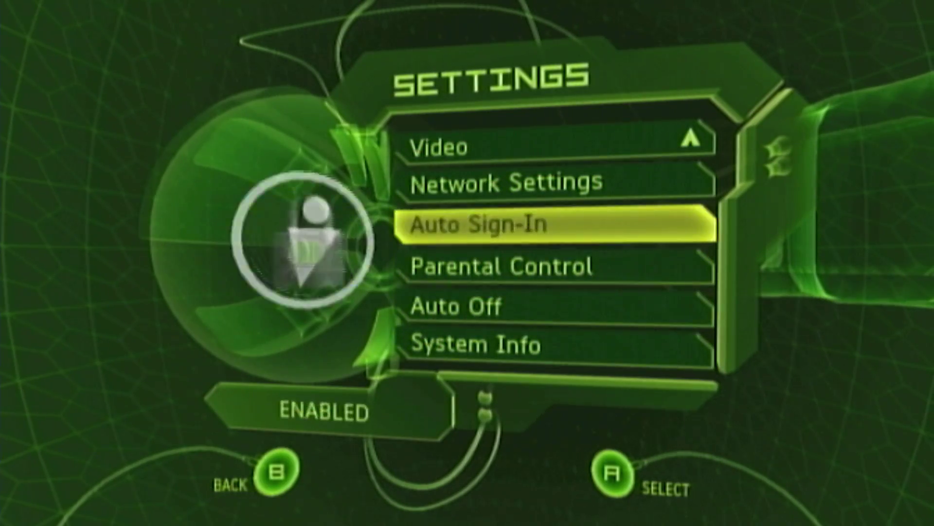
key("Up")
key("Up")
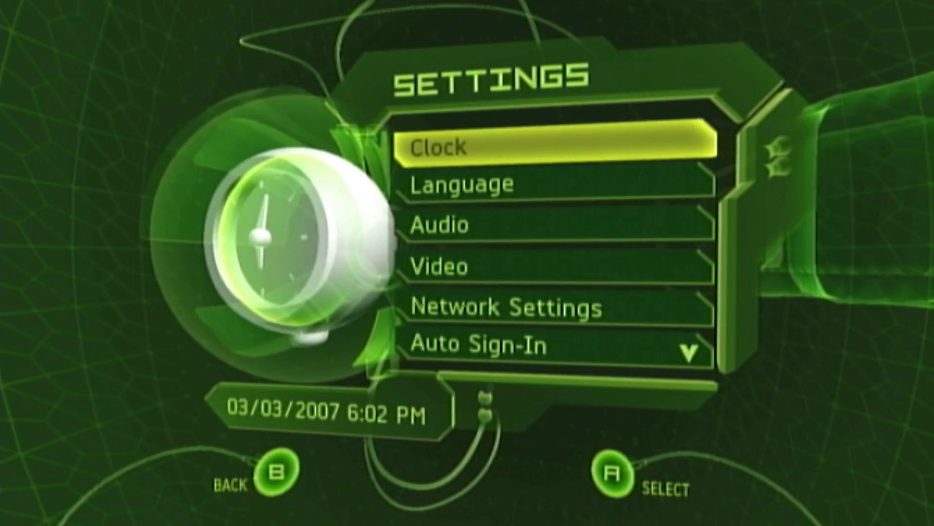
key("Escape")
key("Down")
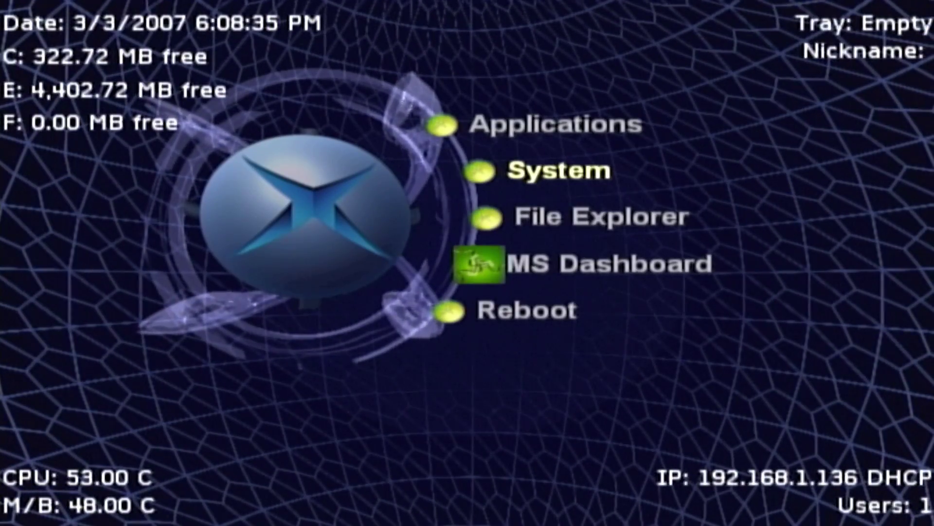
Boot Softmod Installer Deluxe and create an EEPROM backup via Backup / Restore Features
key("Return")
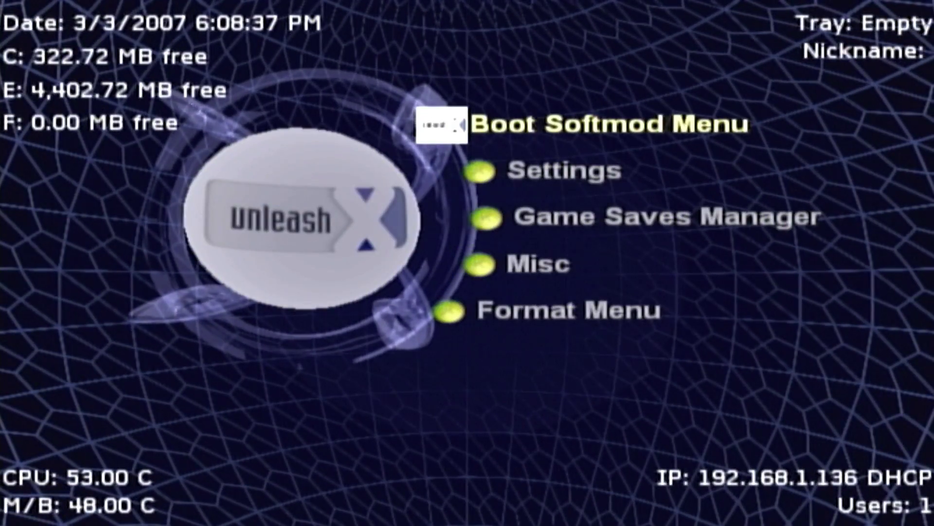
key("Return")
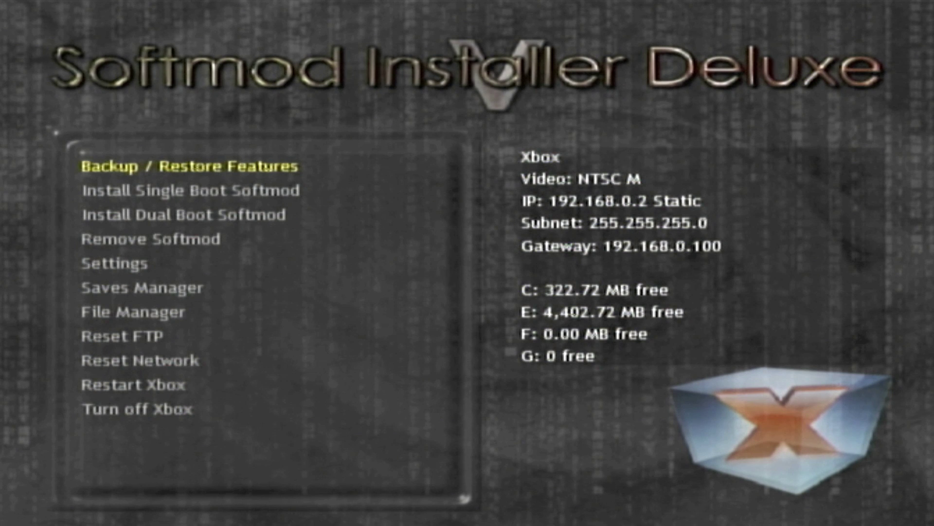
key("Return")
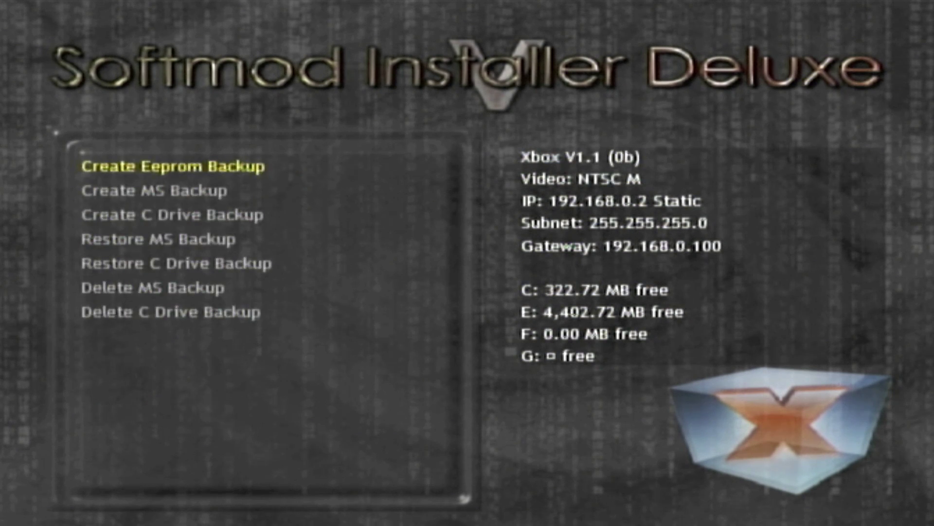
key("Return")
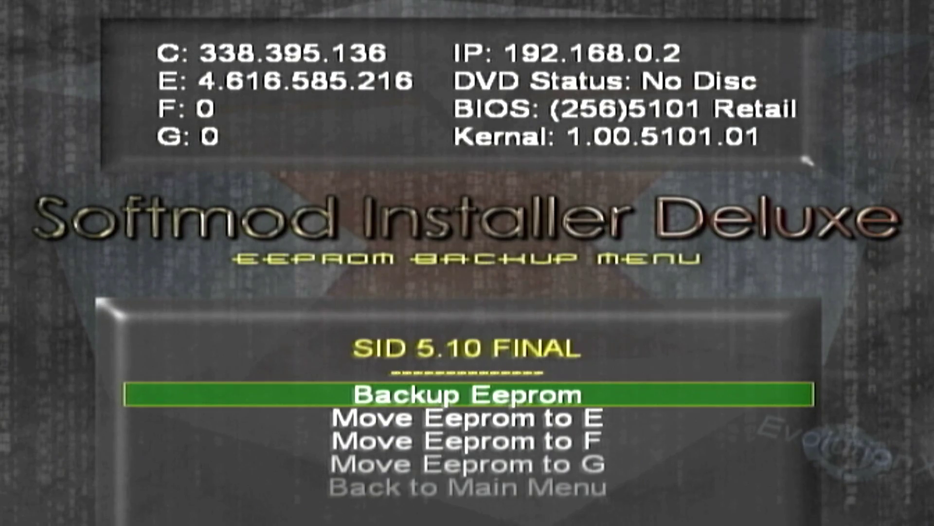
key("Return")
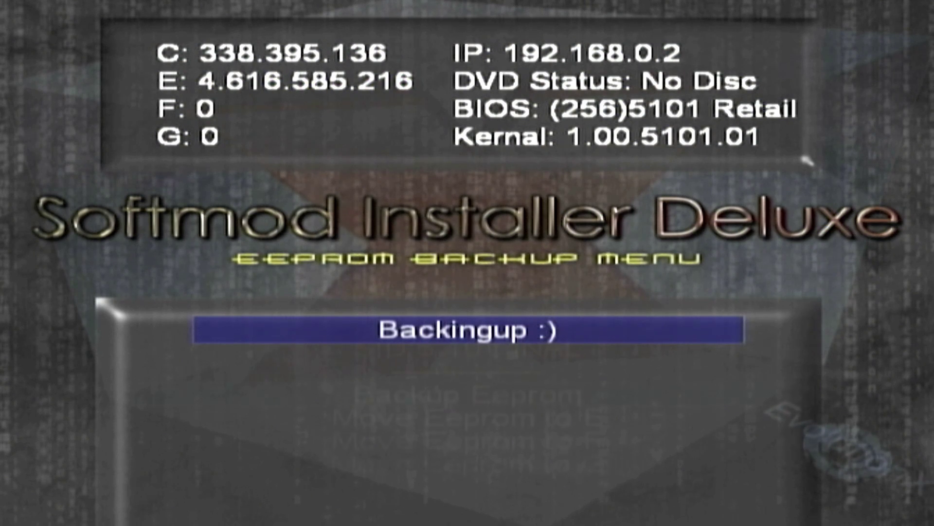
Move the EEPROM backup to E:\Backup\Eeprom and return to the Softmod main menu
key("Down")
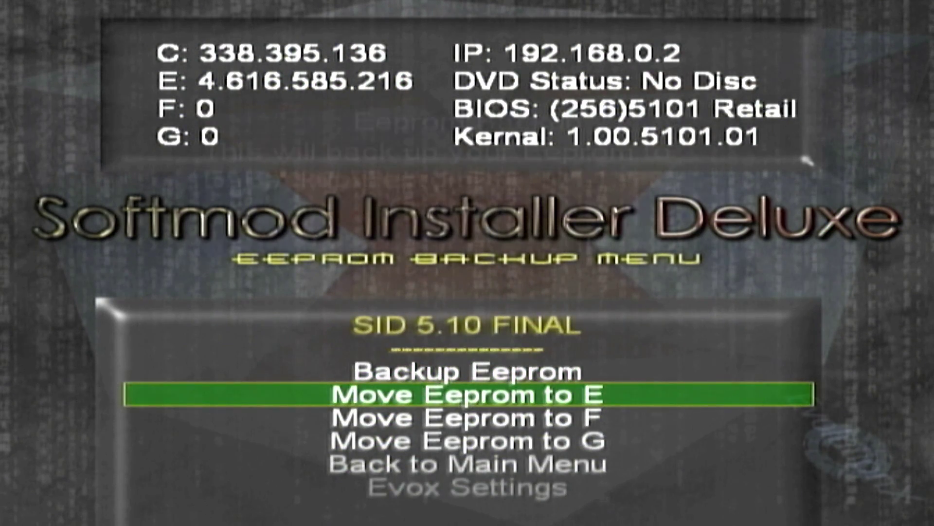
key("Return")
key("Left")
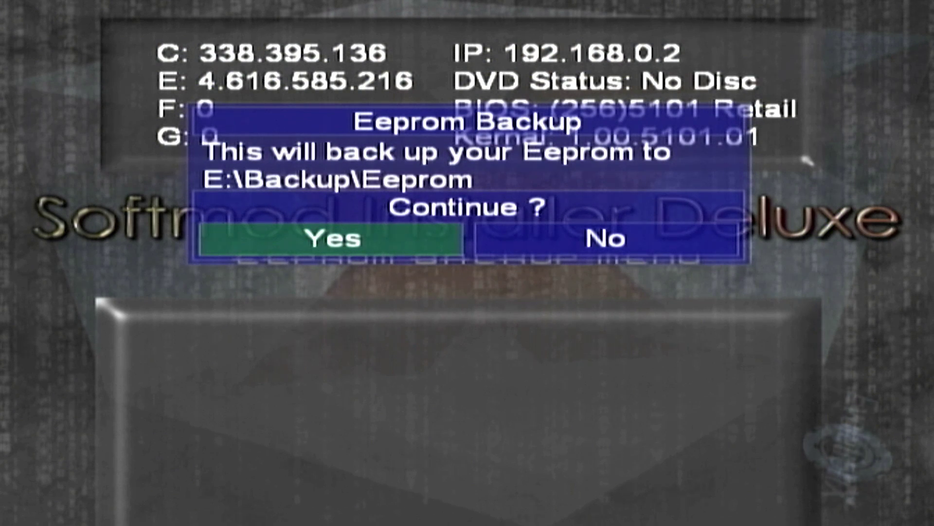
key("Return")
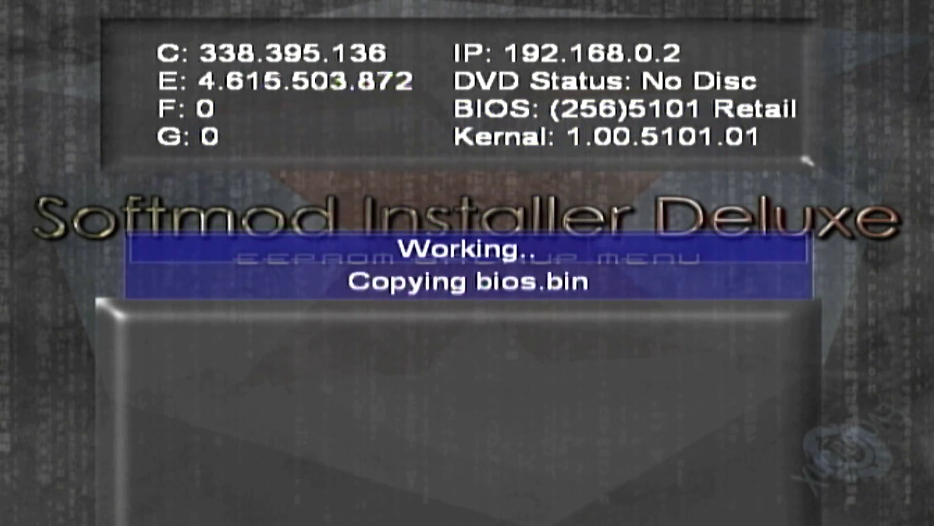
key("Down")
key("Down")
key("Down")
key("Return")
key("Down")
key("Down")
key("Down")
key("Down")
key("Down")
key("Down")
key("Down")
key("Down")
key("Up")
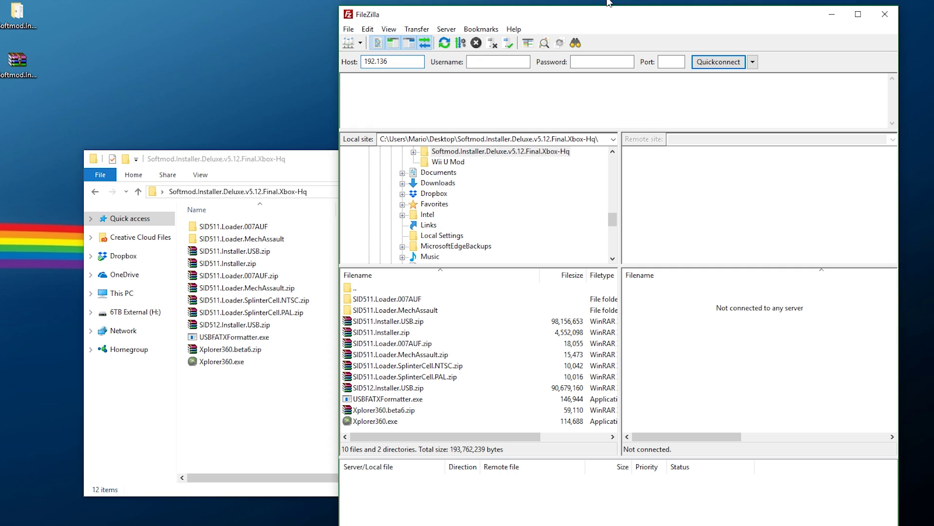
Quickconnect FileZilla to the Xbox at 192.168.1.136 with its FTP username and password
key("BackSpace")
key("BackSpace")
type("box")
key("BackSpace")
key("BackSpace")
key("BackSpace")
key("BackSpace")
type("xbox")
key("Tab")
type("2.1")
key("Return")
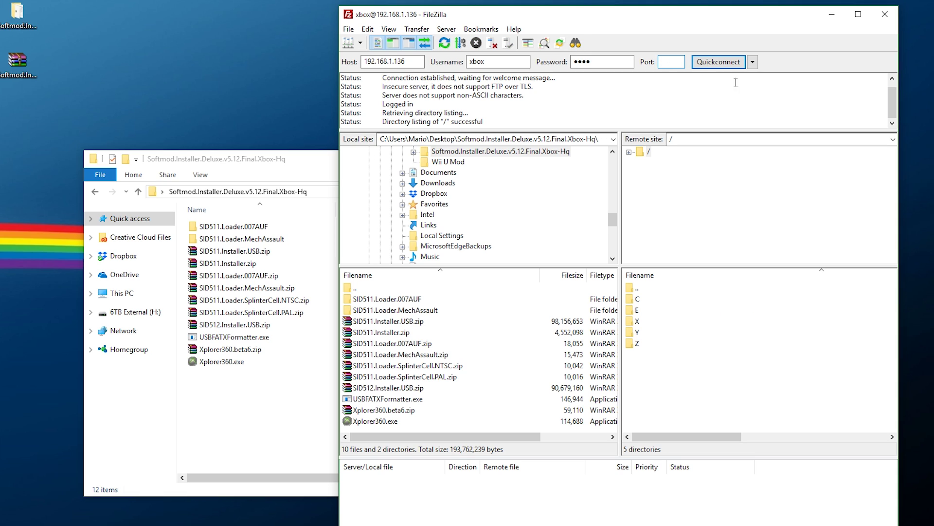
Browse the Xbox to /E/Backup/Eeprom to view the backup files
double_click(646, 313)
double_click(648, 311)
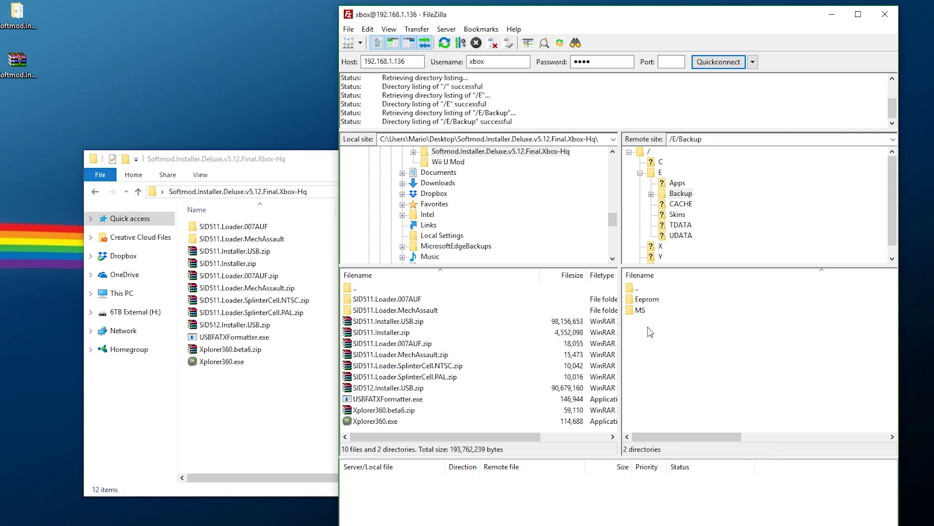
double_click(653, 299)
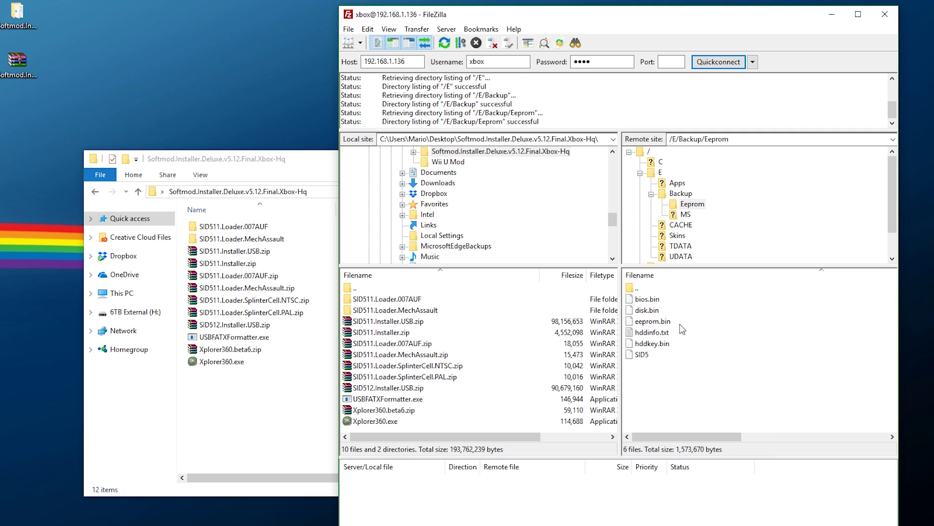
mouse_move(666, 436)
left_mouse_down()
mouse_move(768, 449)
mouse_move(668, 444)
left_mouse_up()
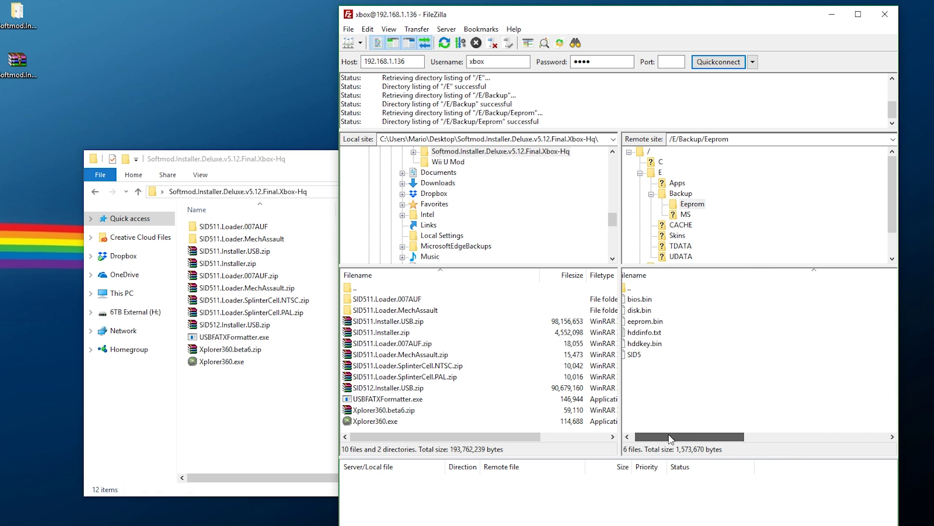
Download the /E/Backup folder into the local Softmod folder, then disconnect
double_click(652, 291)
double_click(651, 290)
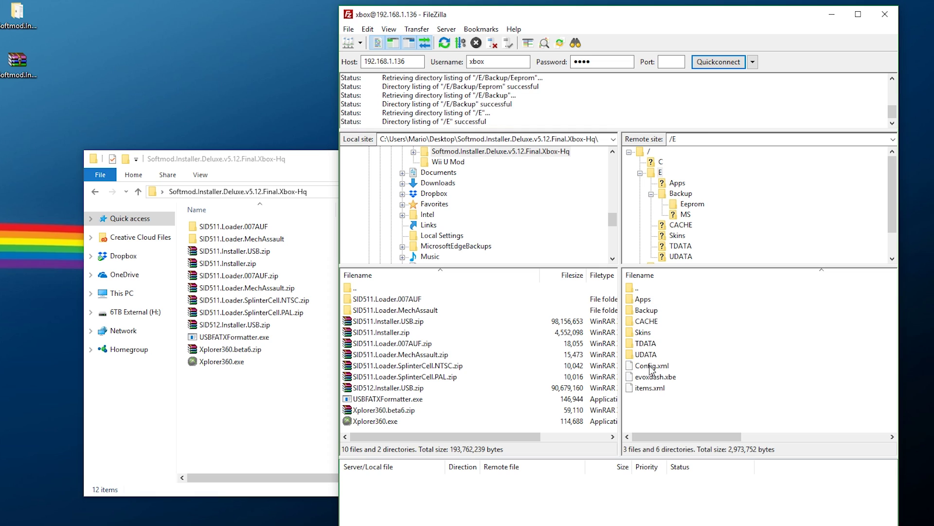
left_click(644, 313)
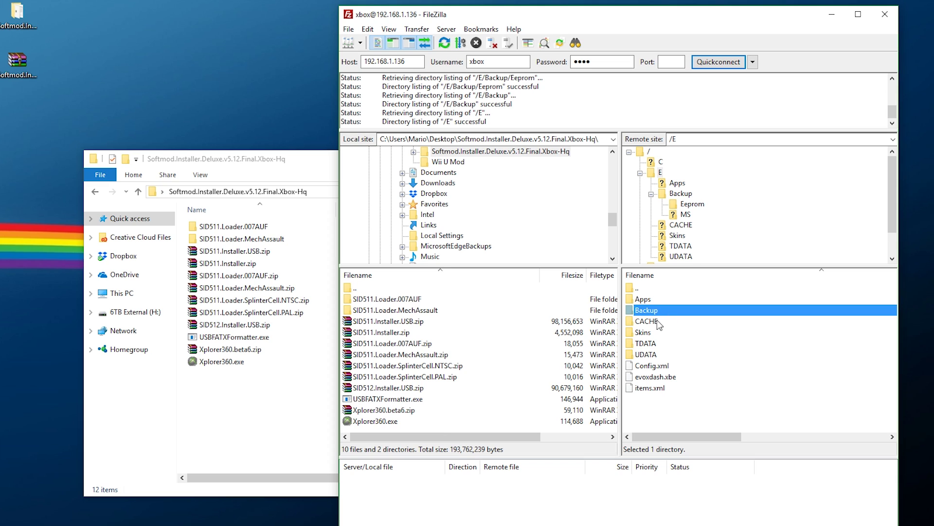
right_click(642, 313)
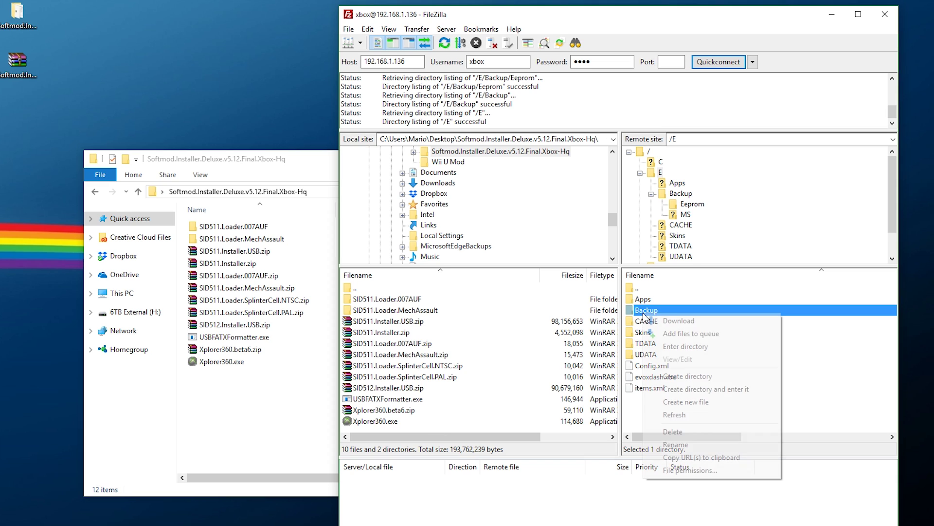
left_click(687, 320)
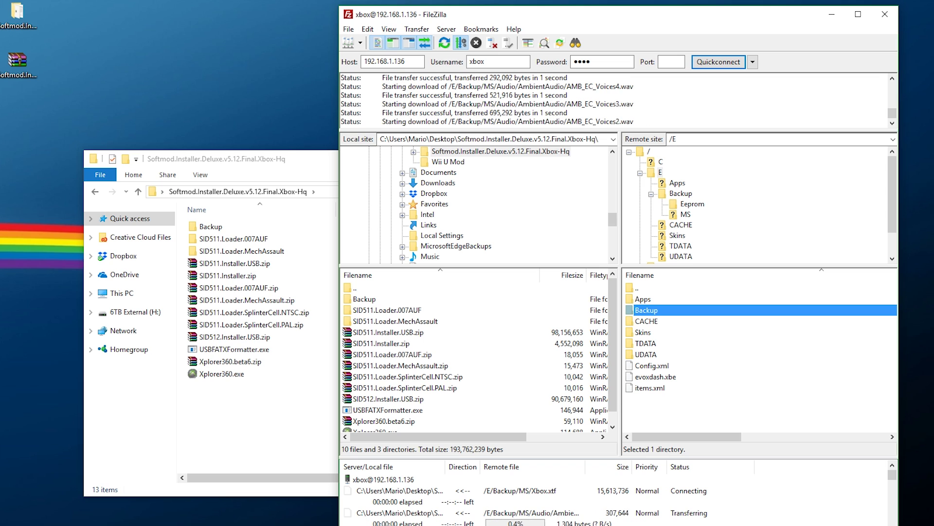
left_click(493, 43)
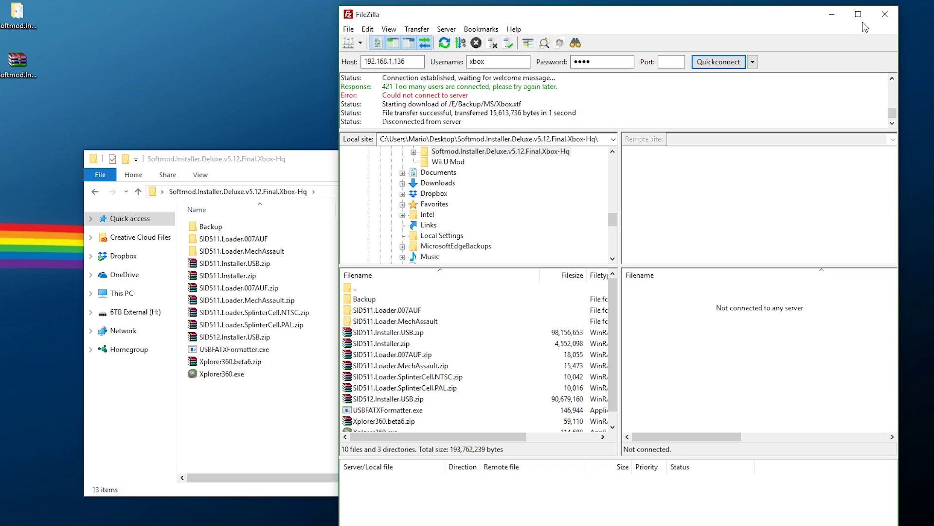
Close FileZilla and open the downloaded Backup\Eeprom folder to check bios.bin and eeprom.bin
left_click(880, 19)
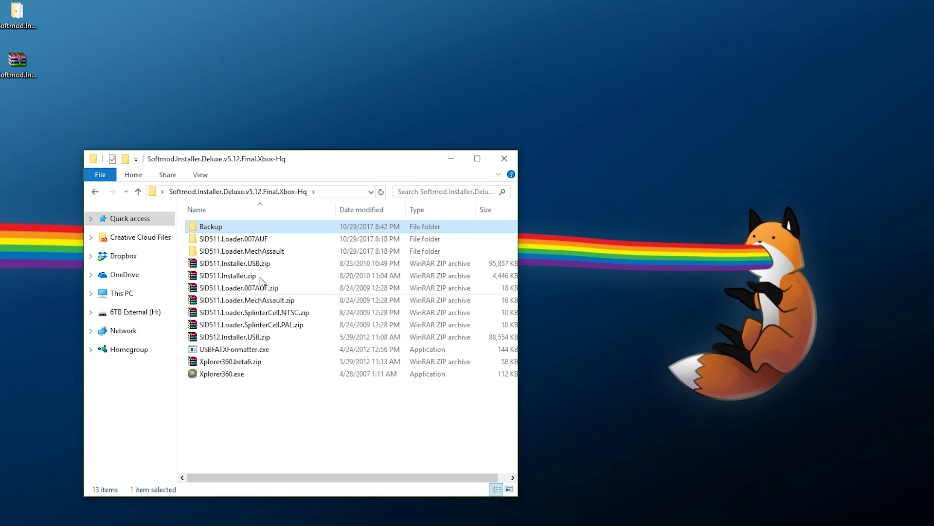
double_click(215, 228)
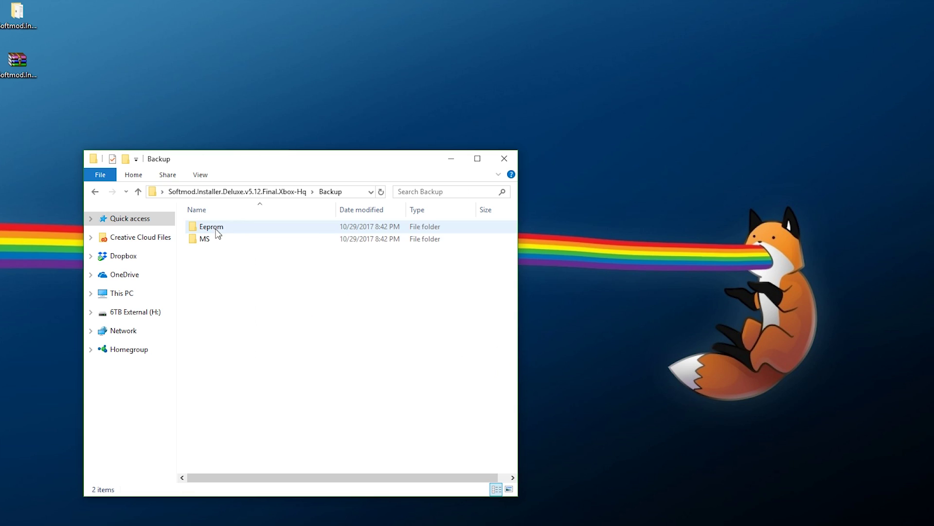
double_click(248, 228)
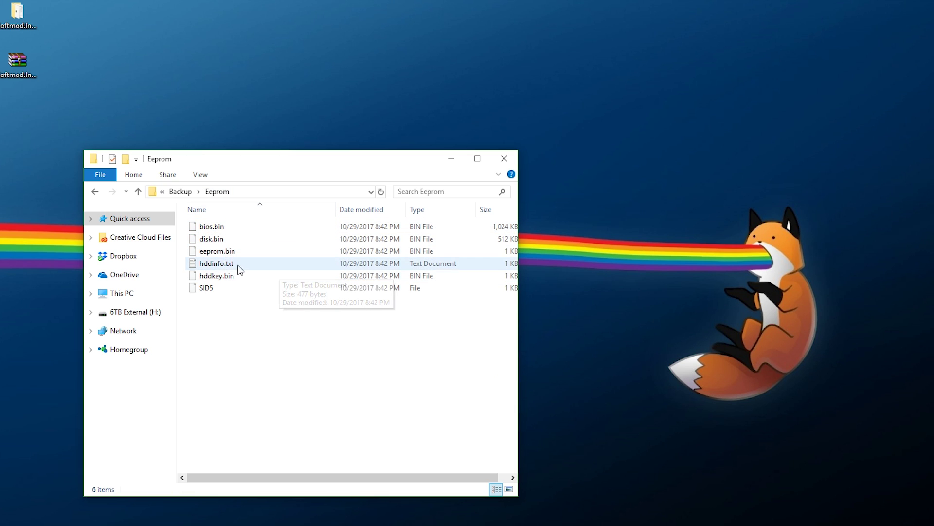
Go back up to the Softmod.Installer.Deluxe.v5.12.Final.Xbox-Hq folder and deselect Backup
left_click(180, 192)
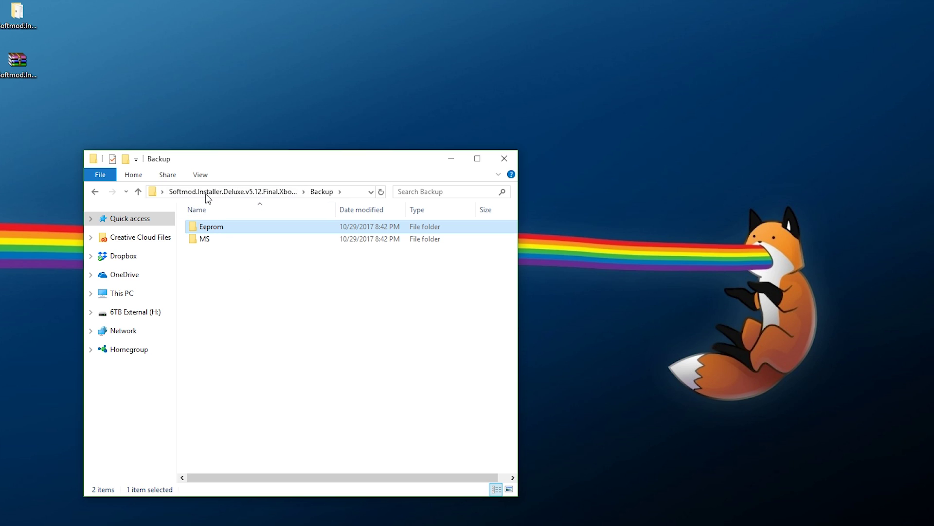
left_click(207, 193)
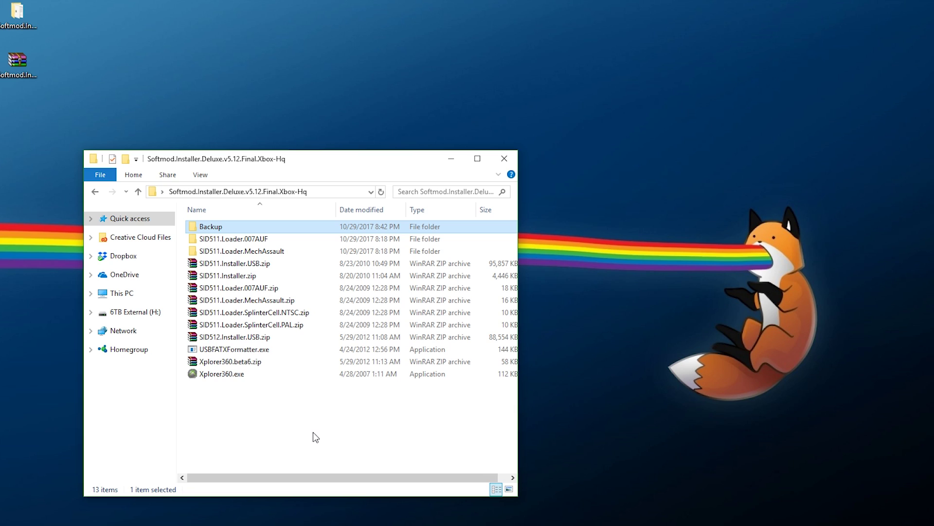
left_click(314, 423)
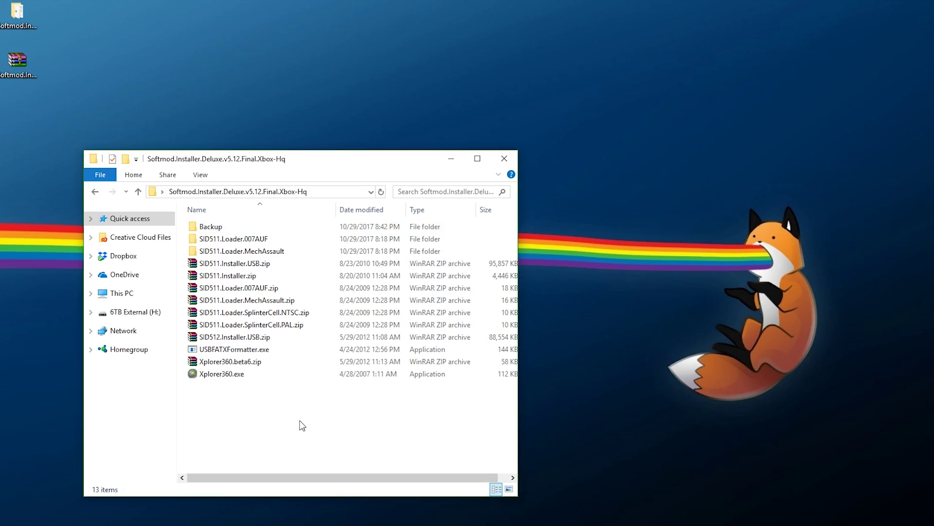